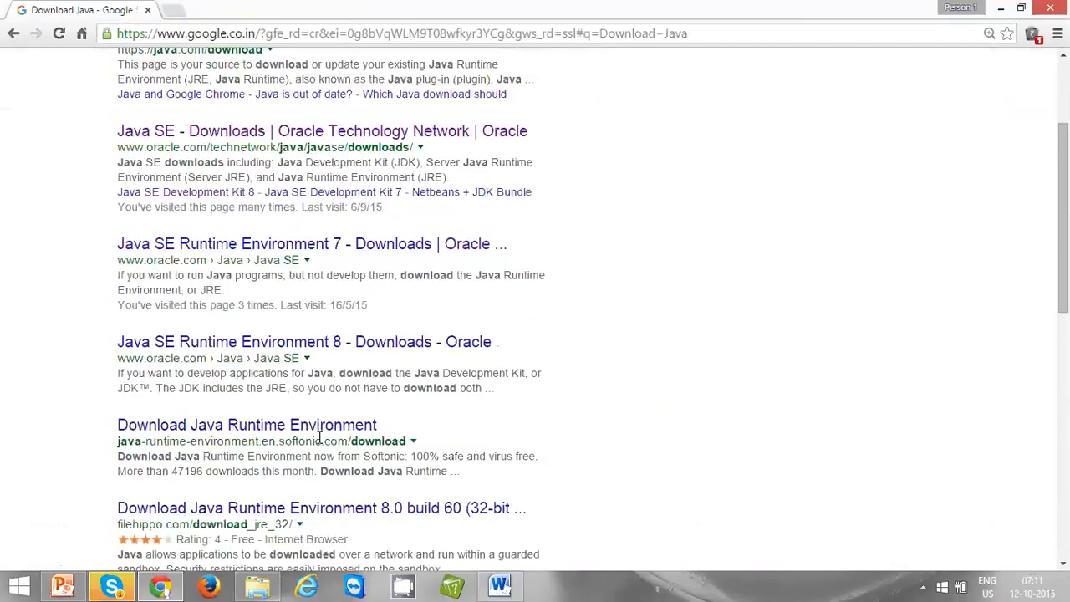
Open Oracle's Java SE Downloads page from the search results and go to the Java Platform (JDK) 8u60 download page.
scroll(317, 438, up, 2)
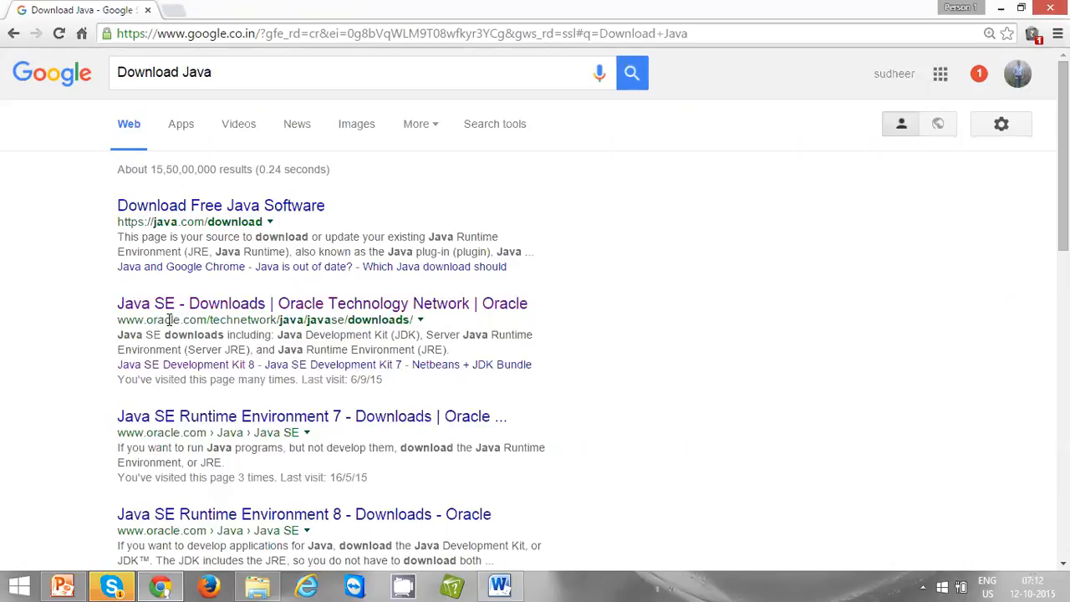
click(217, 311)
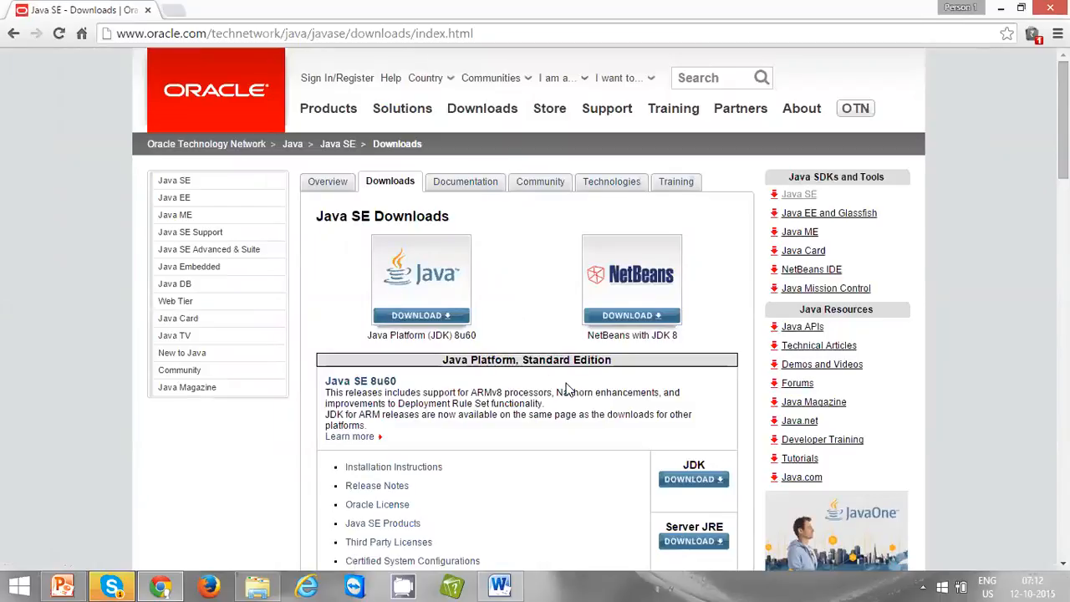
scroll(567, 383, down, 1)
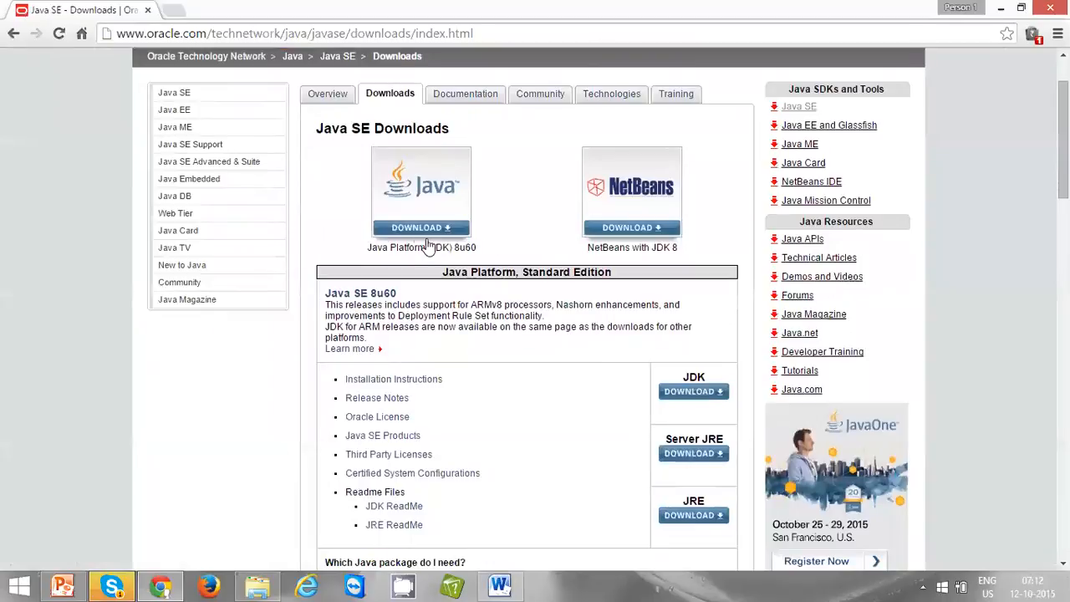
scroll(325, 290, up, 1)
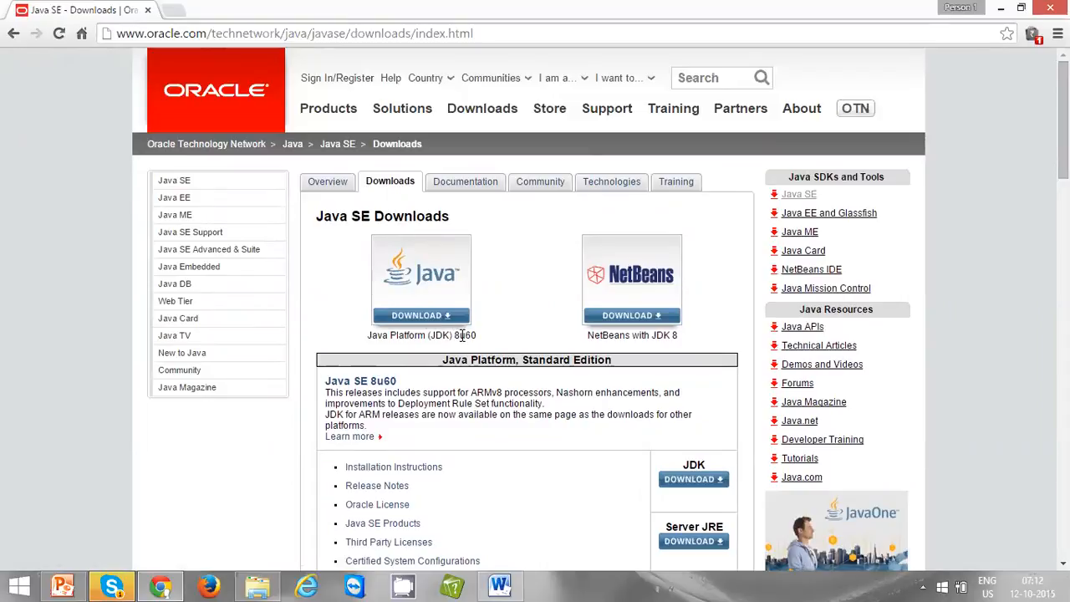
drag(481, 341, 448, 337)
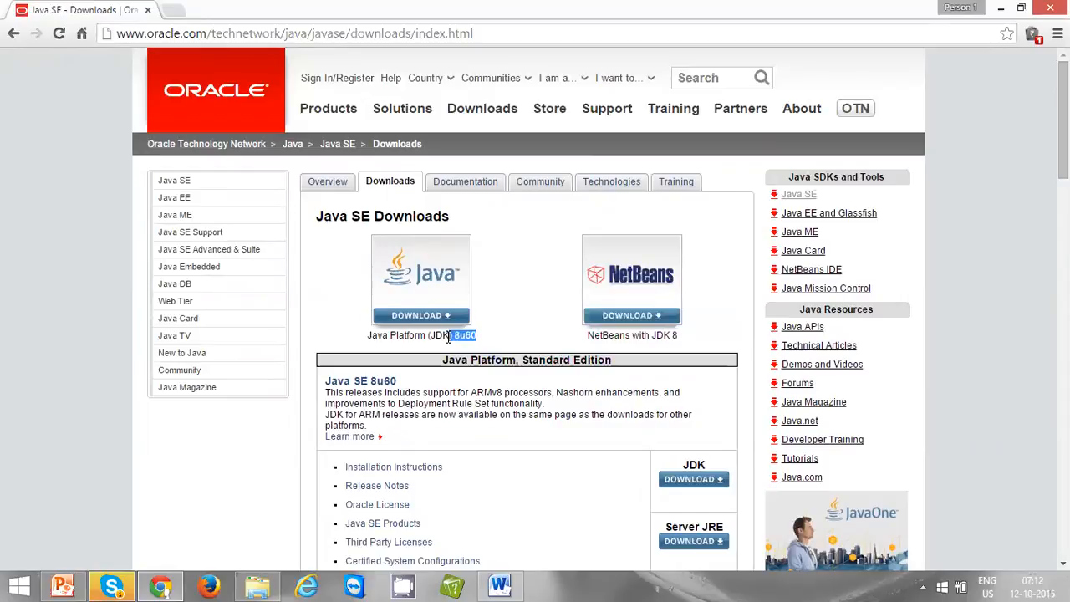
click(427, 322)
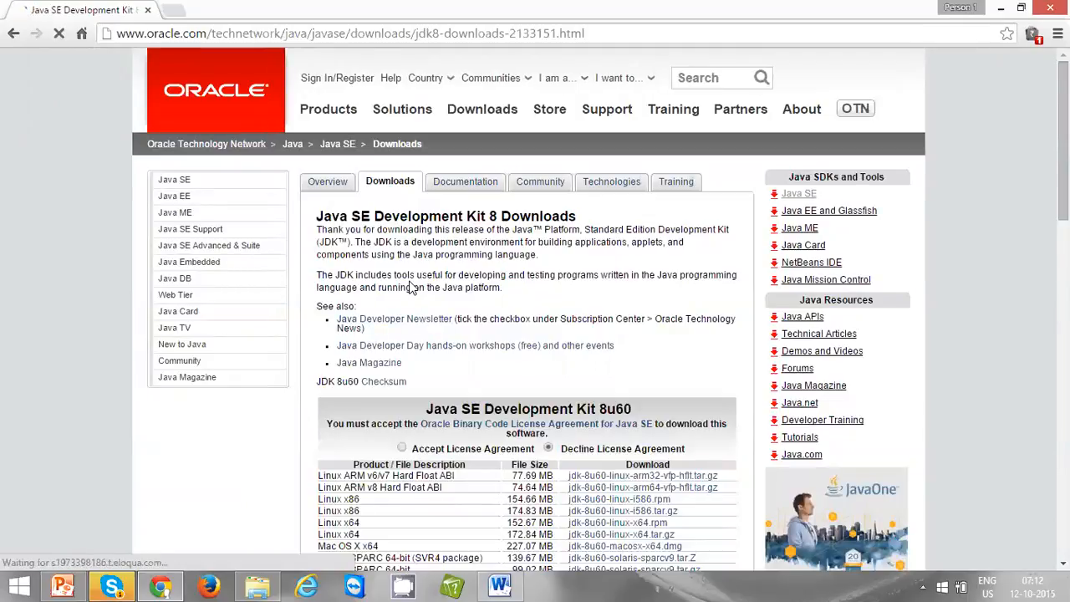
Accept the Java SE Development Kit 8u60 license agreement and download the Windows x64 installer, jdk-8u60-windows-x64.exe.
scroll(410, 286, down, 1)
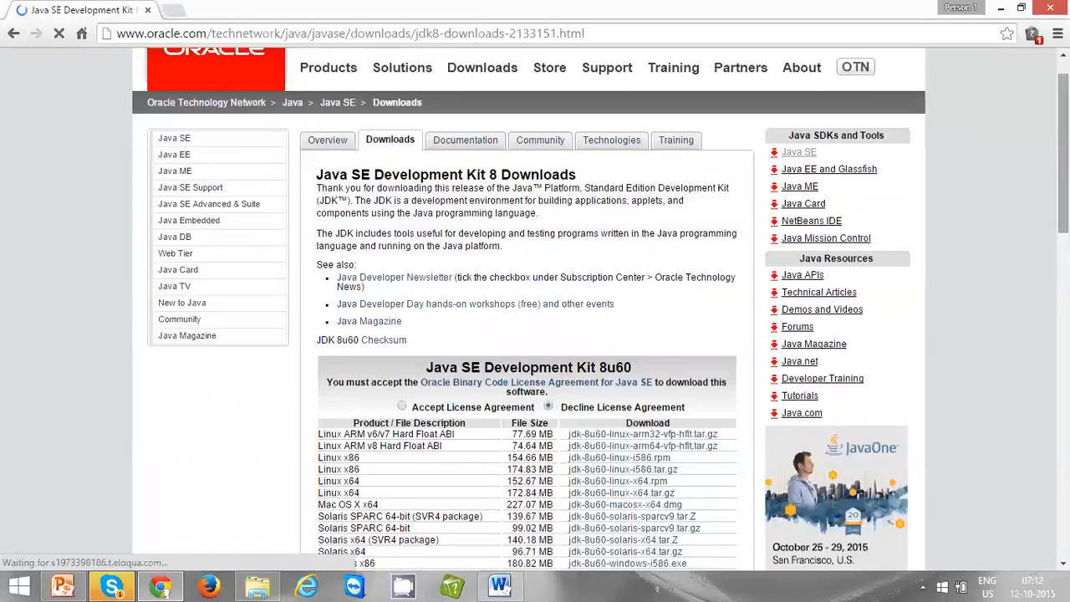
scroll(527, 309, down, 3)
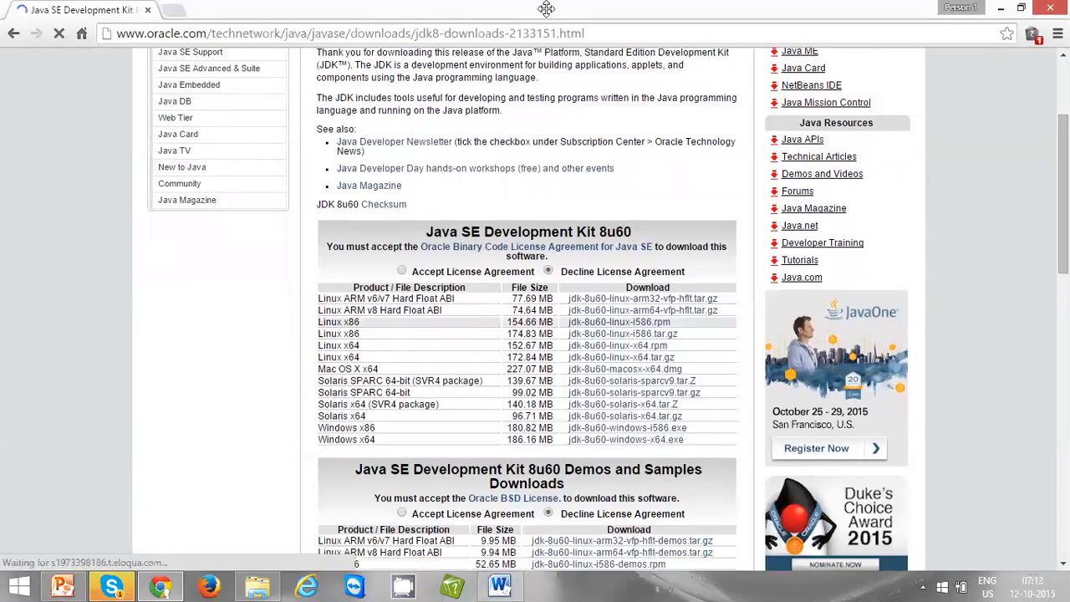
double_click(340, 440)
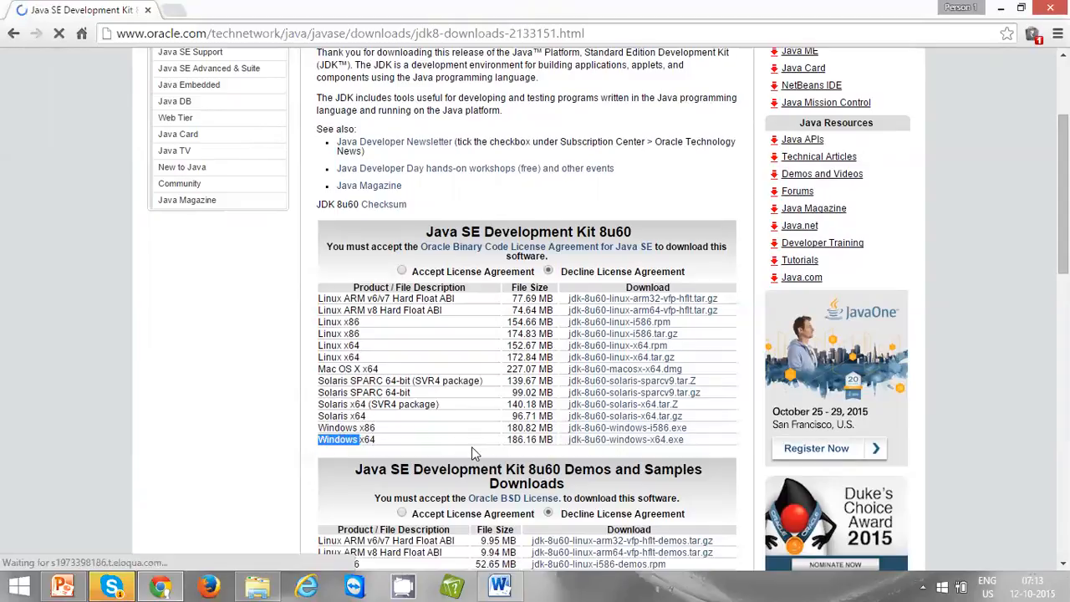
click(638, 443)
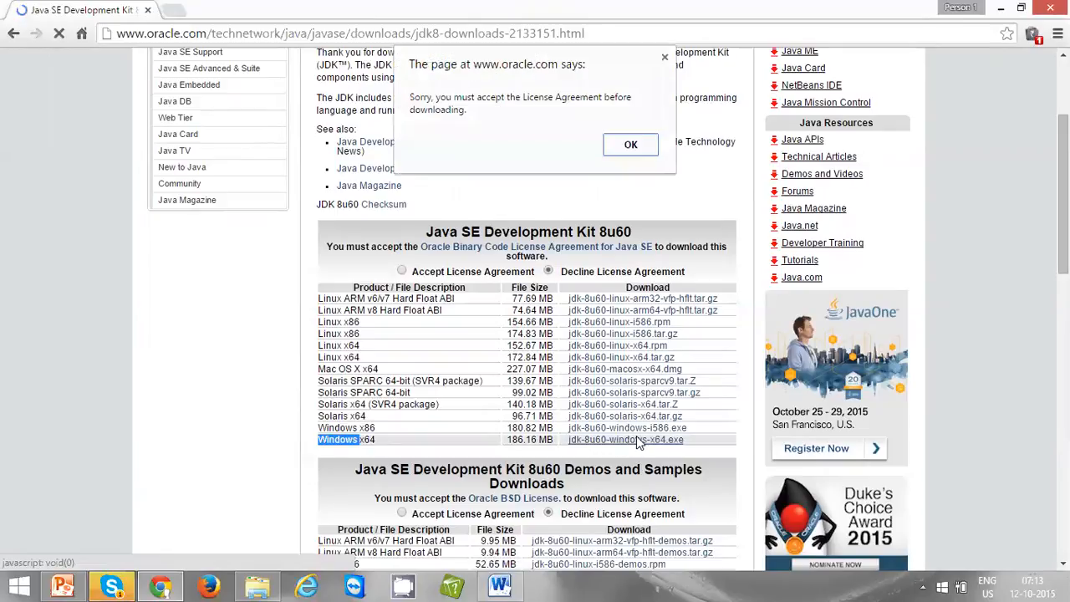
click(631, 147)
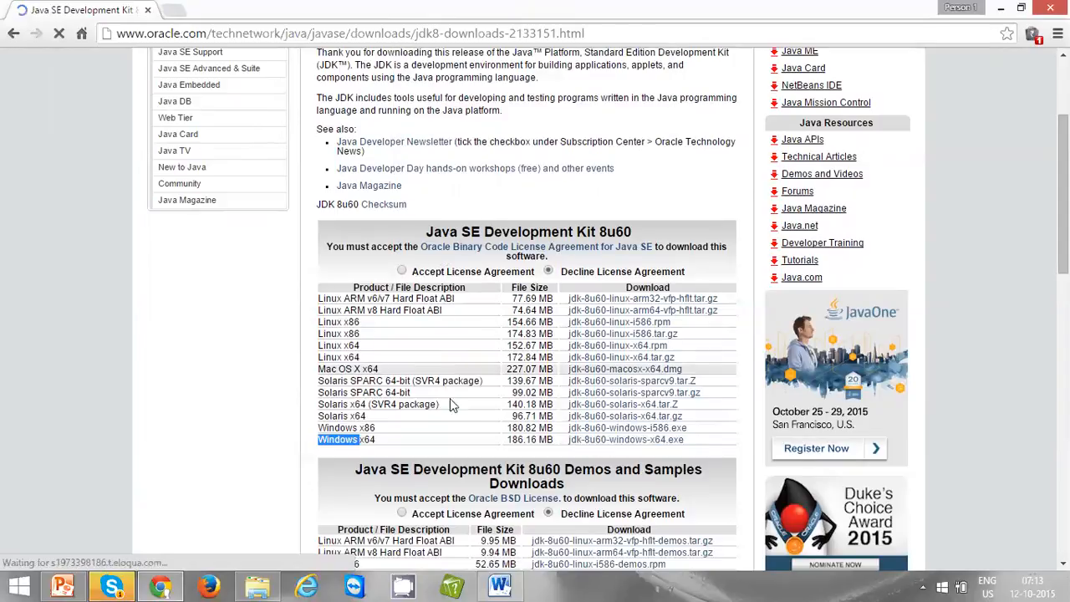
click(401, 273)
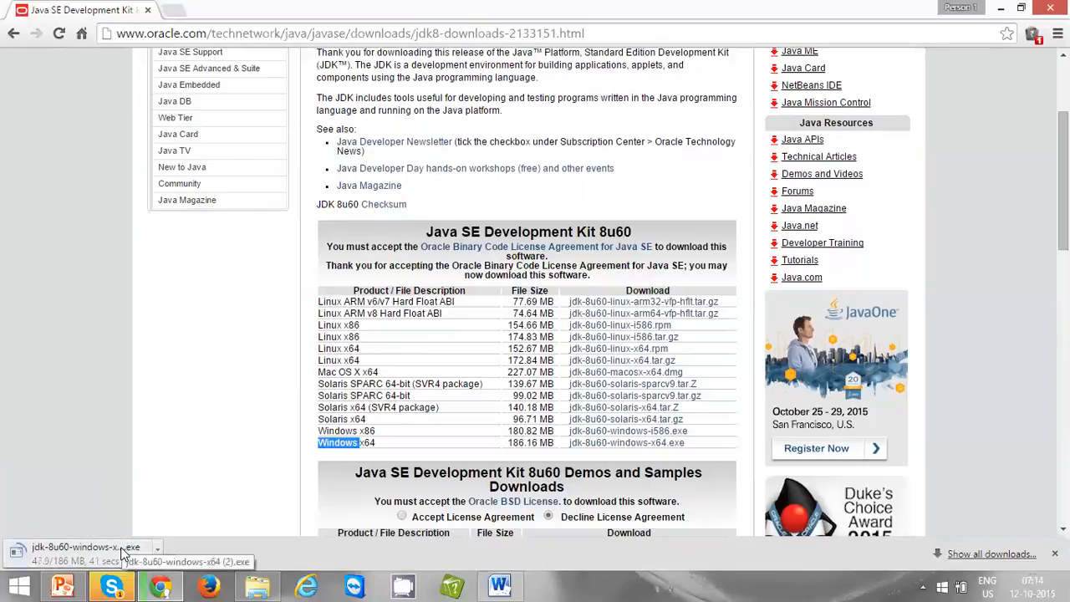
click(238, 421)
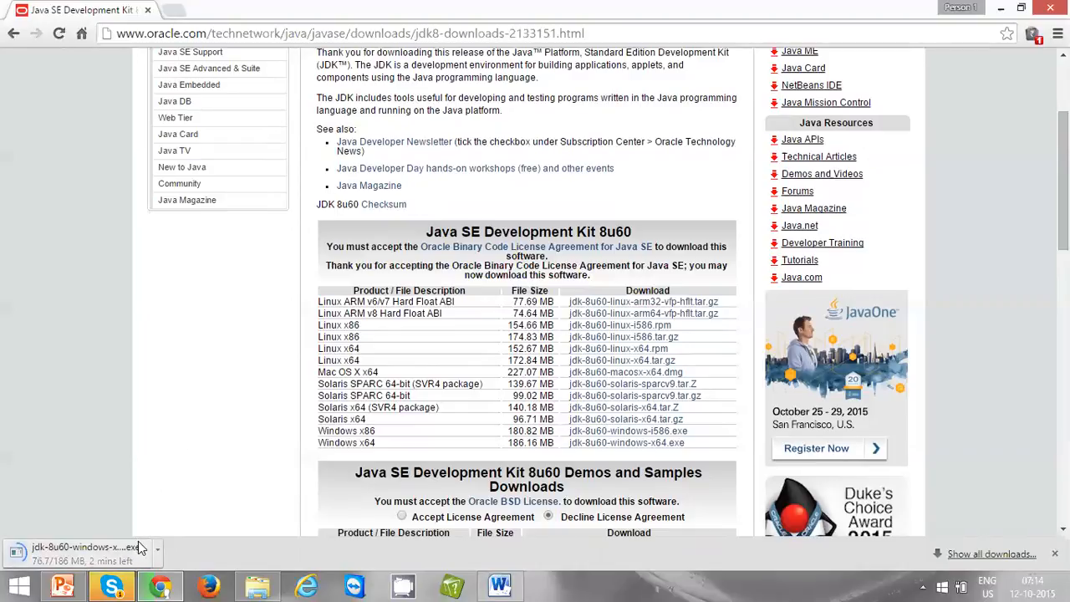
Cancel the running JDK installer download in the full downloads list and close that list.
click(987, 555)
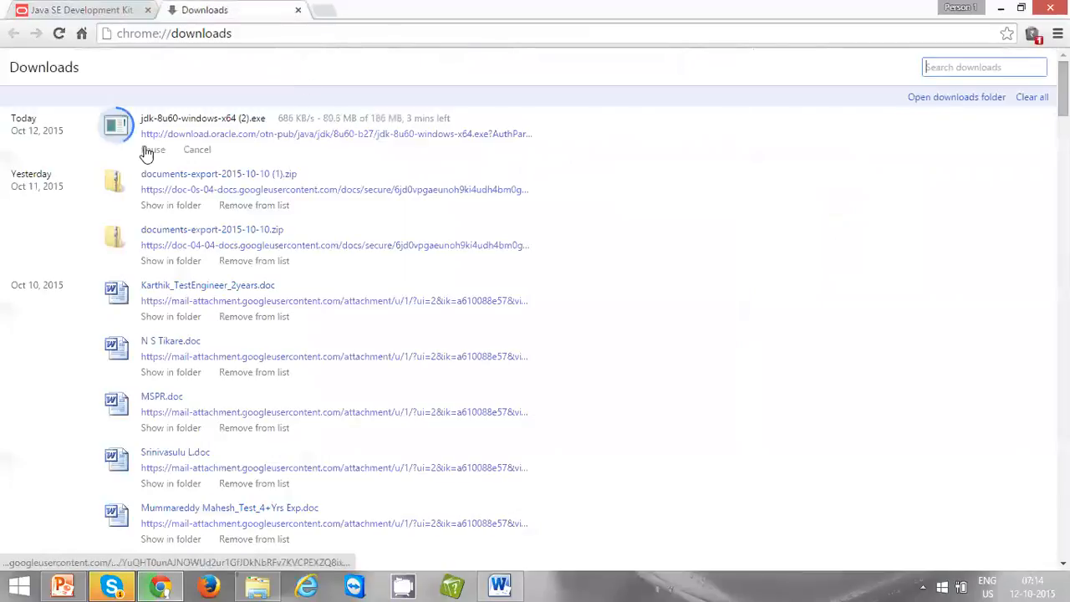
click(155, 150)
click(198, 150)
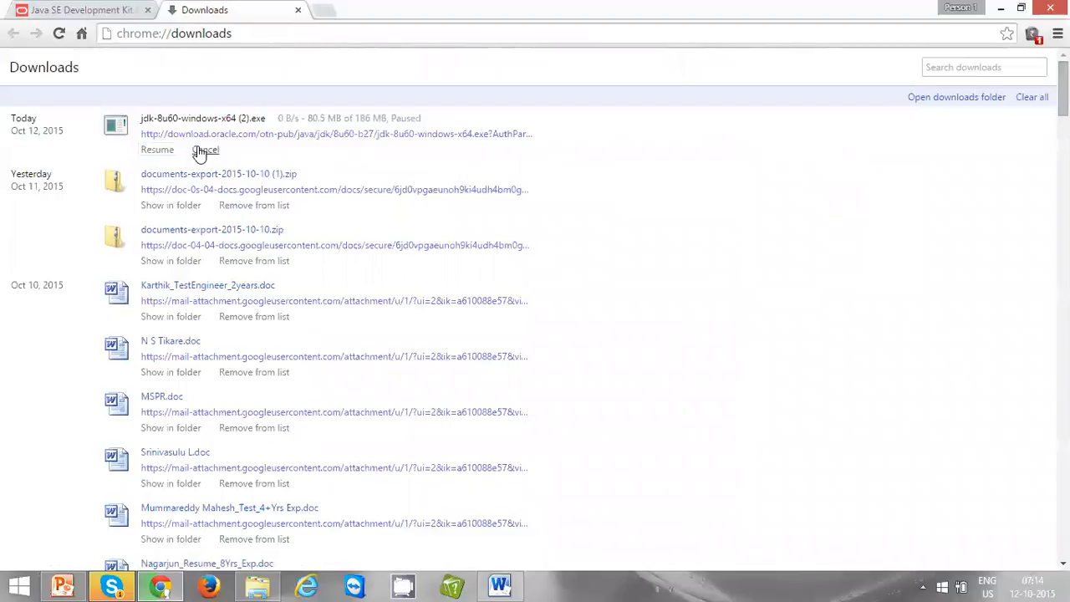
click(298, 14)
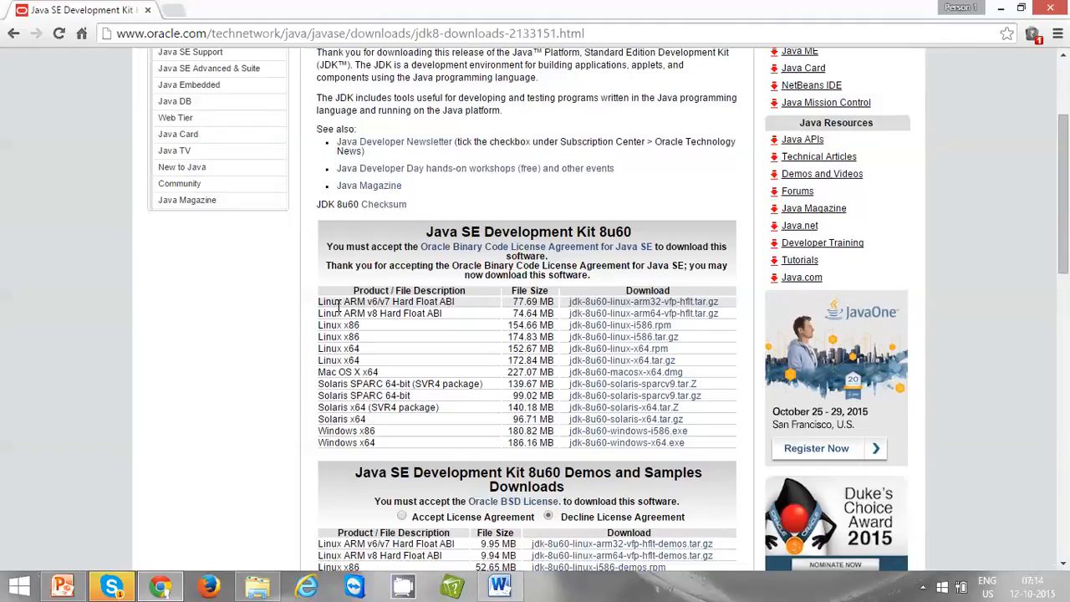
Switch to PowerPoint and insert the bullet "Set Environment variables for java." after the first bullet of the Installing Java slide.
click(1001, 10)
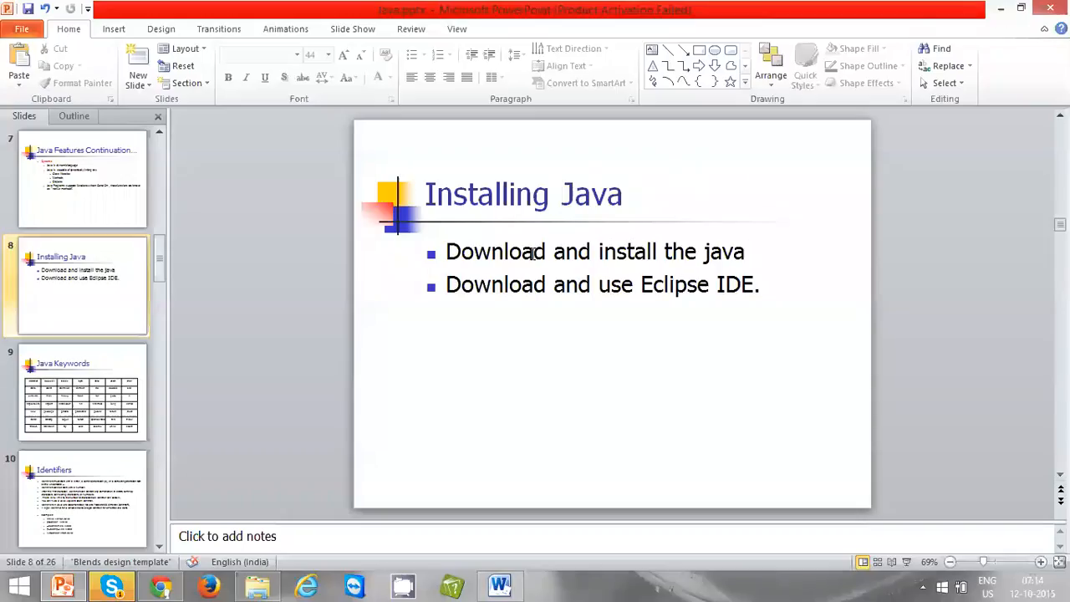
click(757, 253)
key(Return)
text(Set Envi)
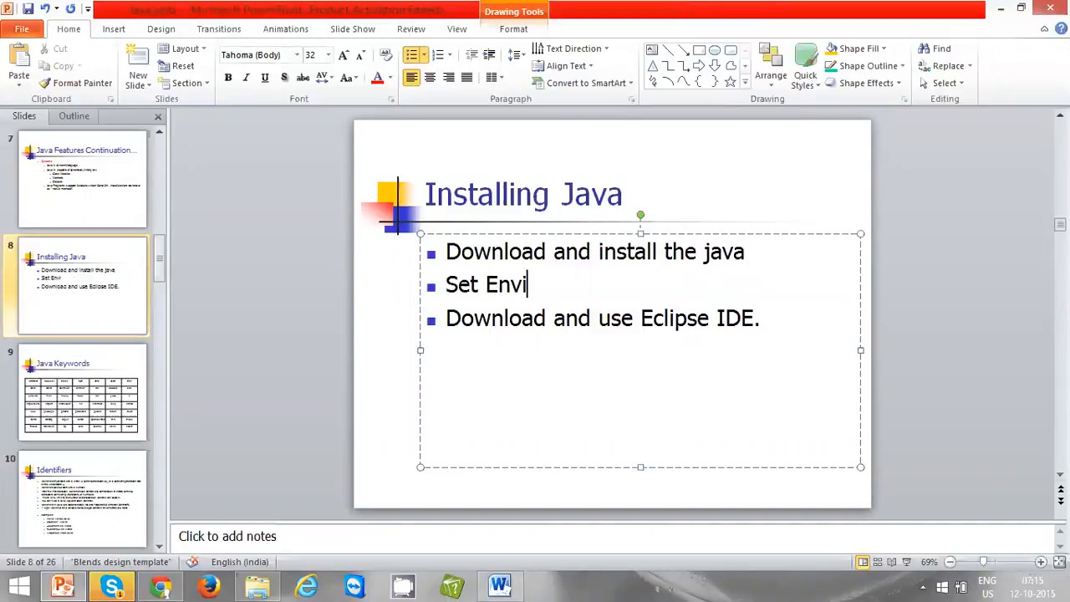
text(ronment )
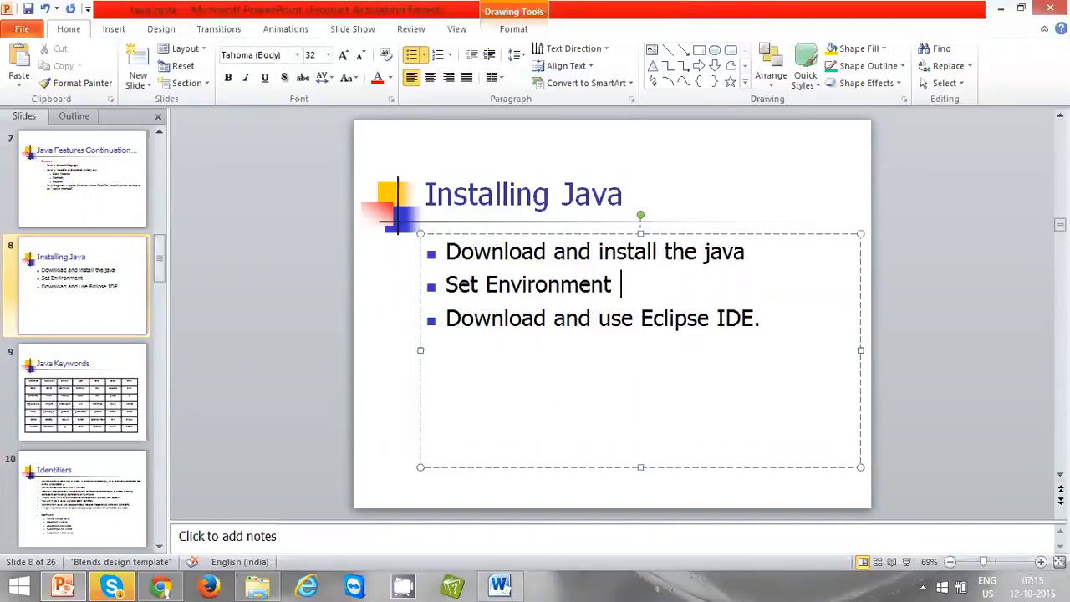
text(variables fo)
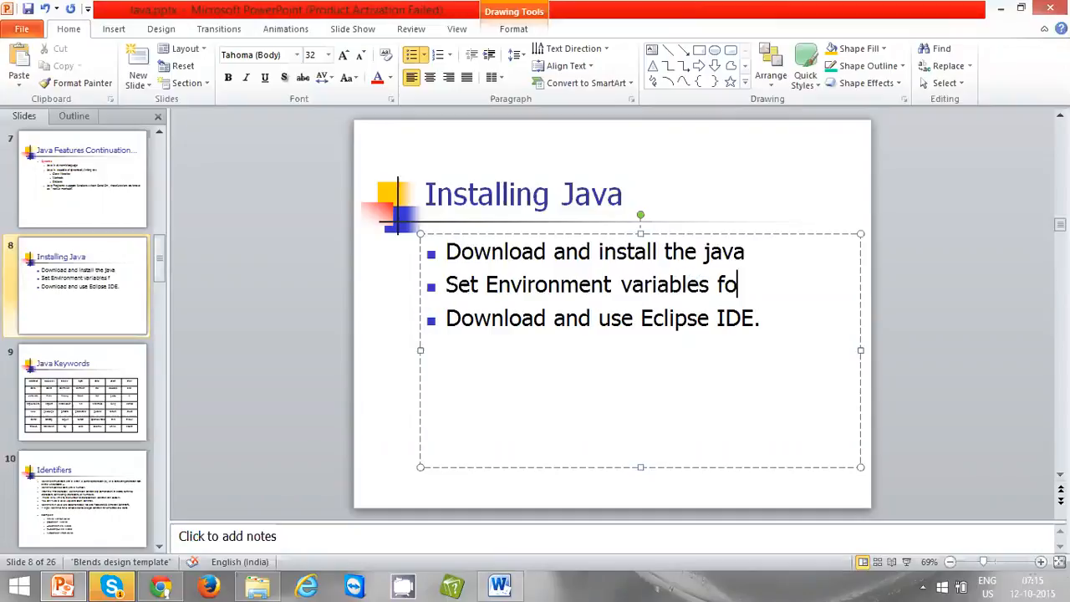
text(r j ava.)
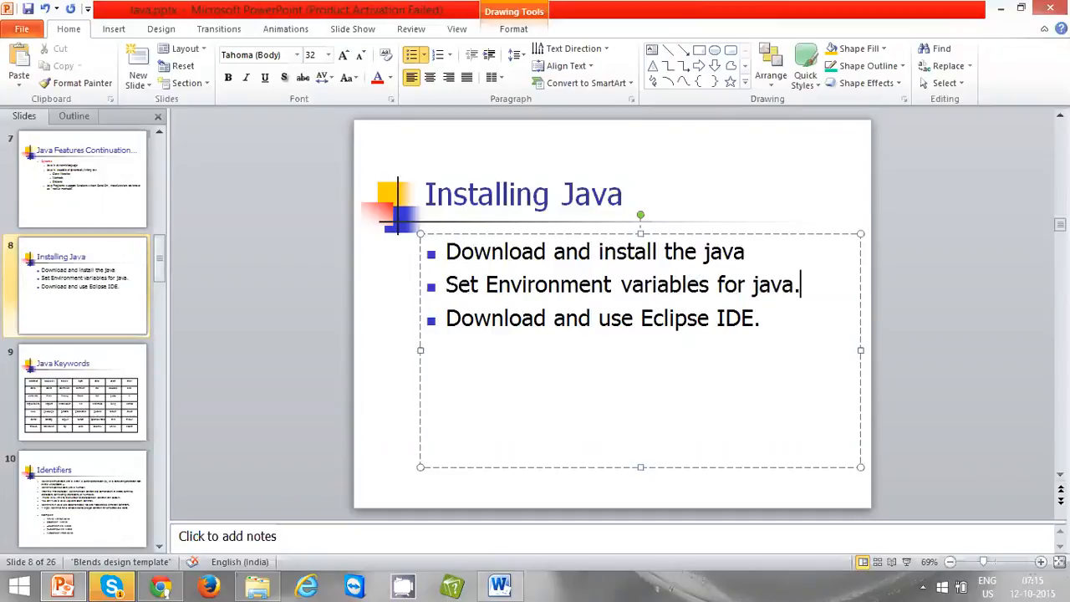
click(935, 277)
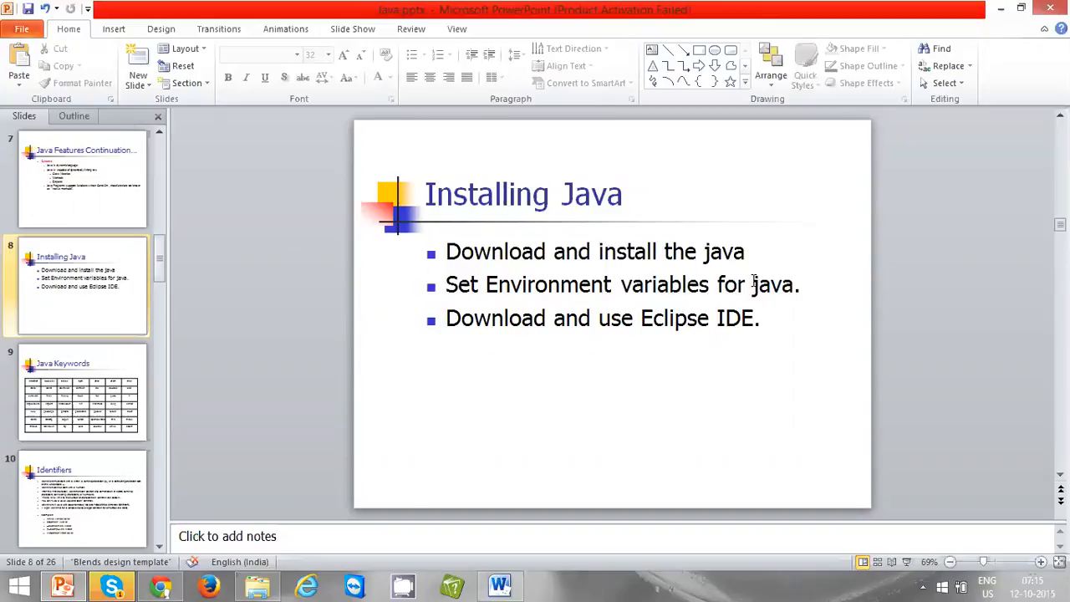
Switch to File Explorer and open the system properties of This PC.
click(993, 12)
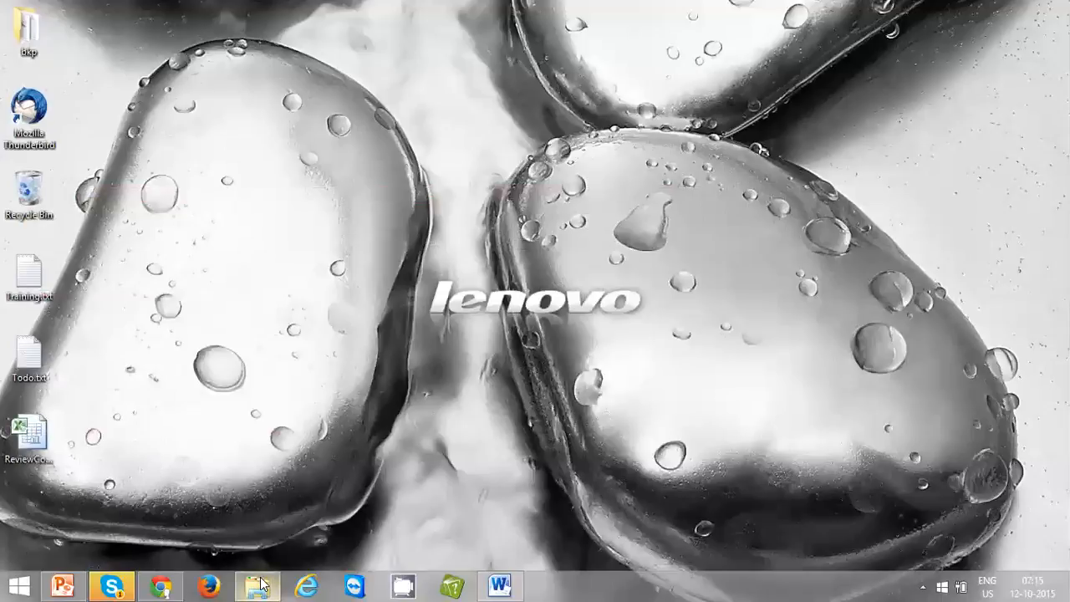
mouse_move(260, 584)
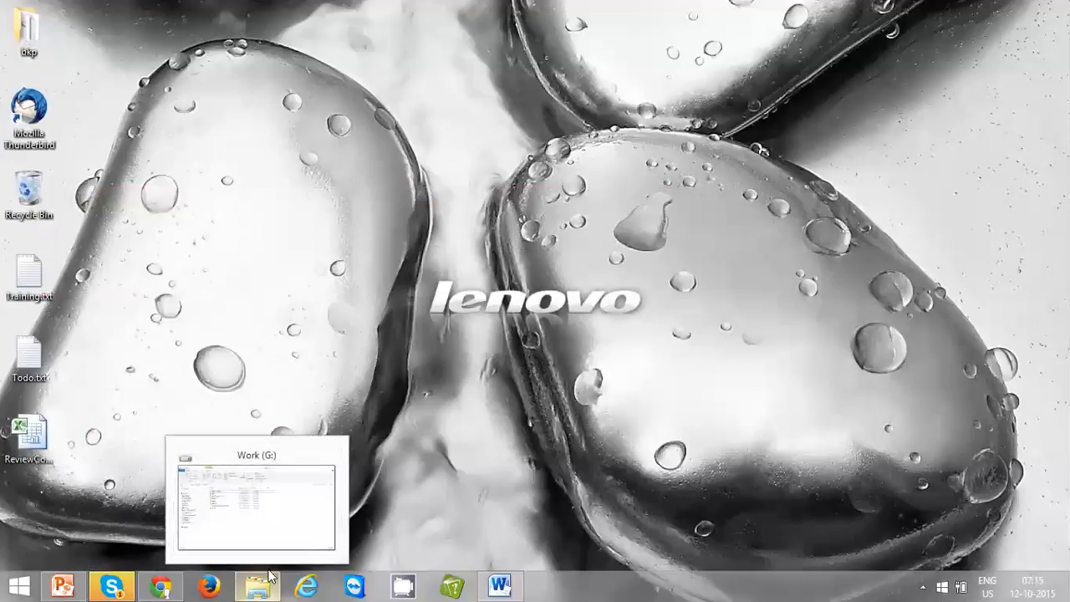
click(270, 542)
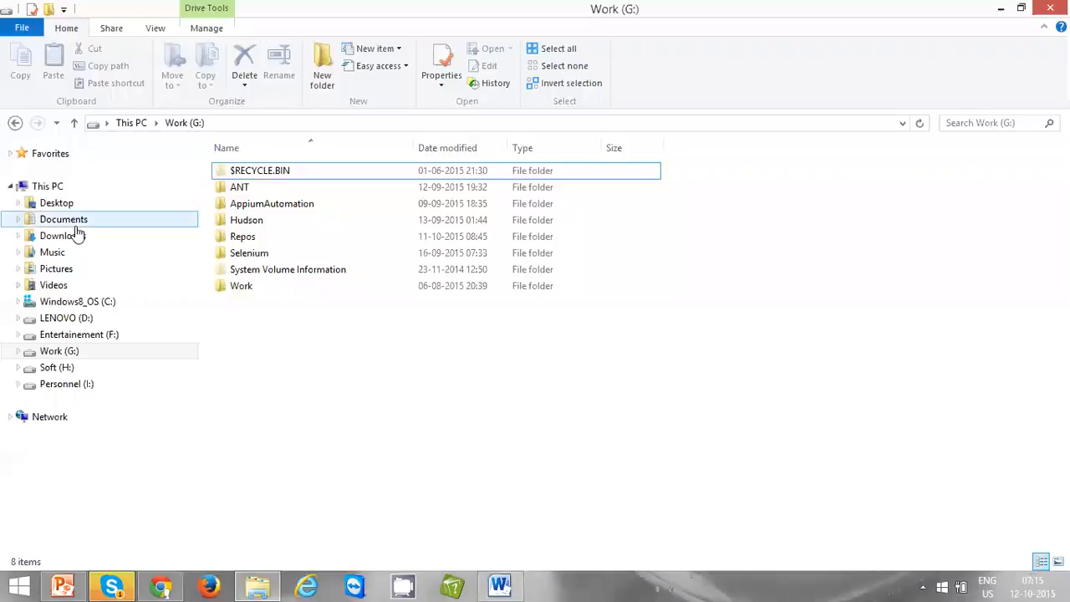
right_click(52, 191)
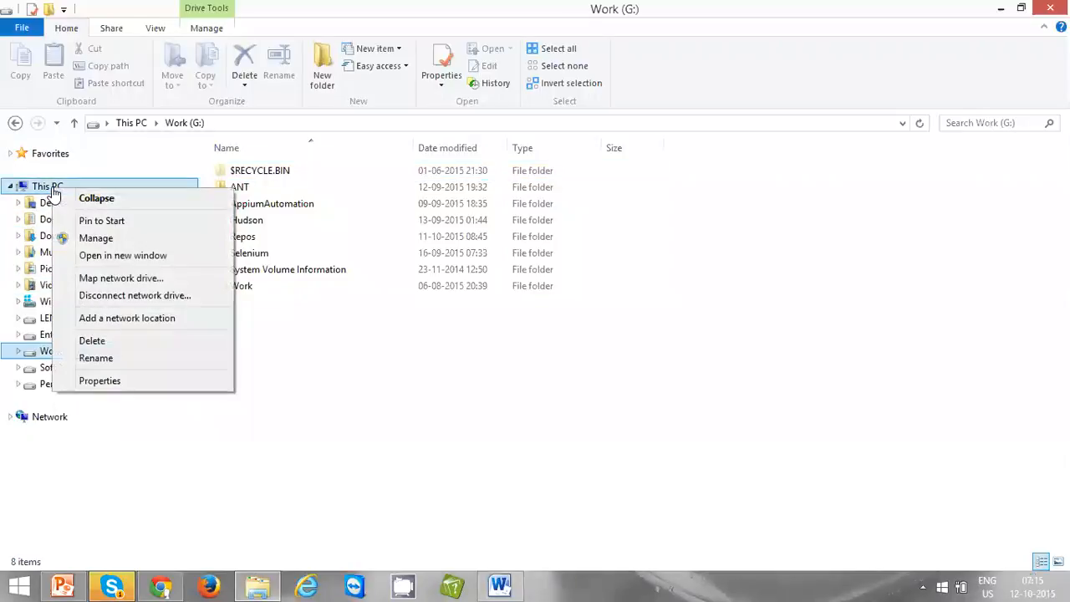
click(424, 489)
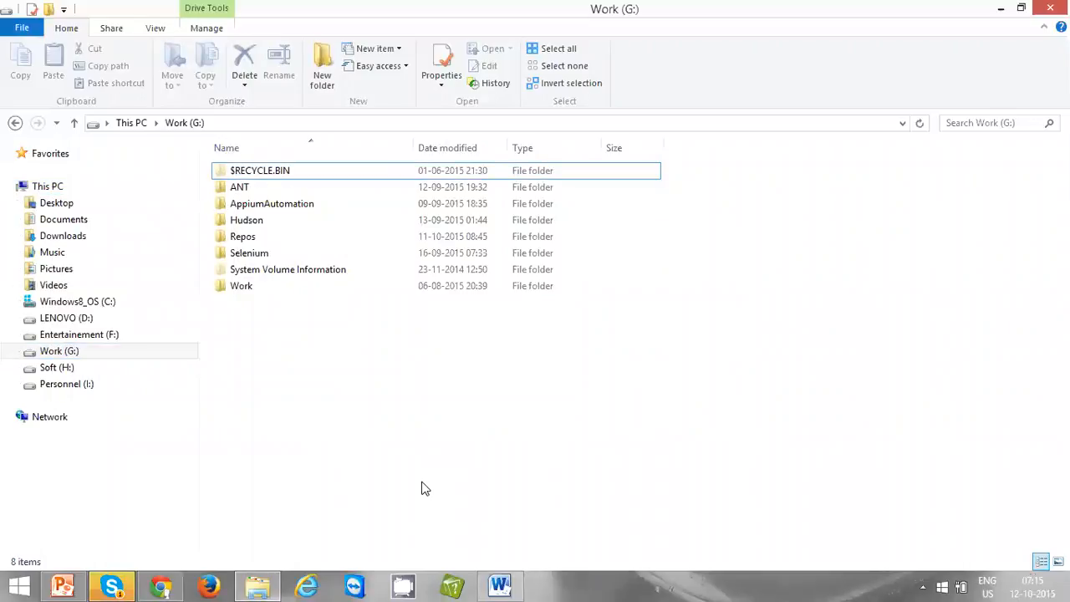
right_click(57, 191)
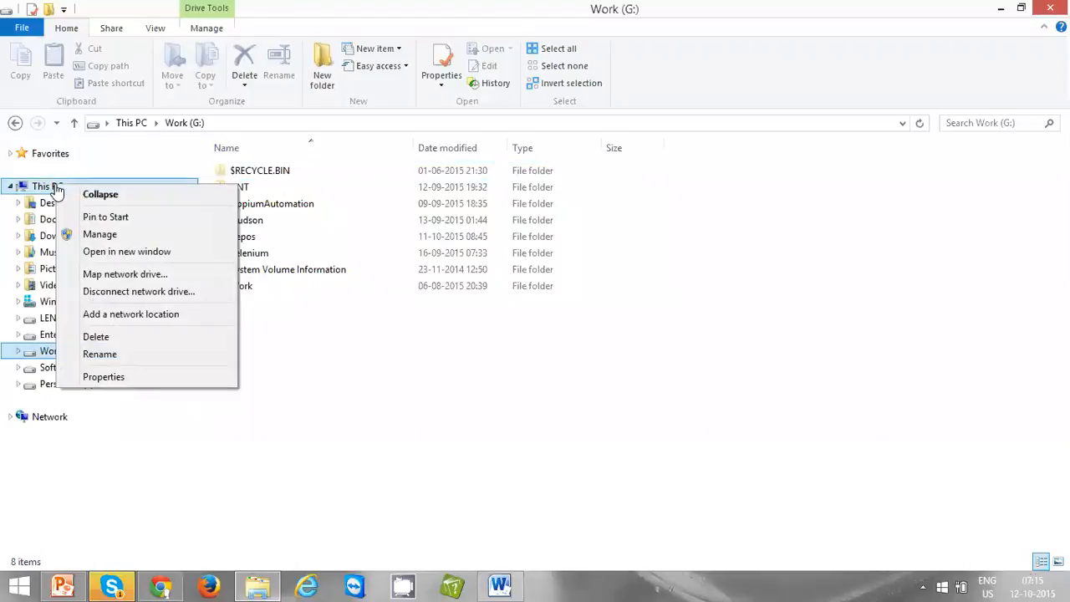
click(103, 377)
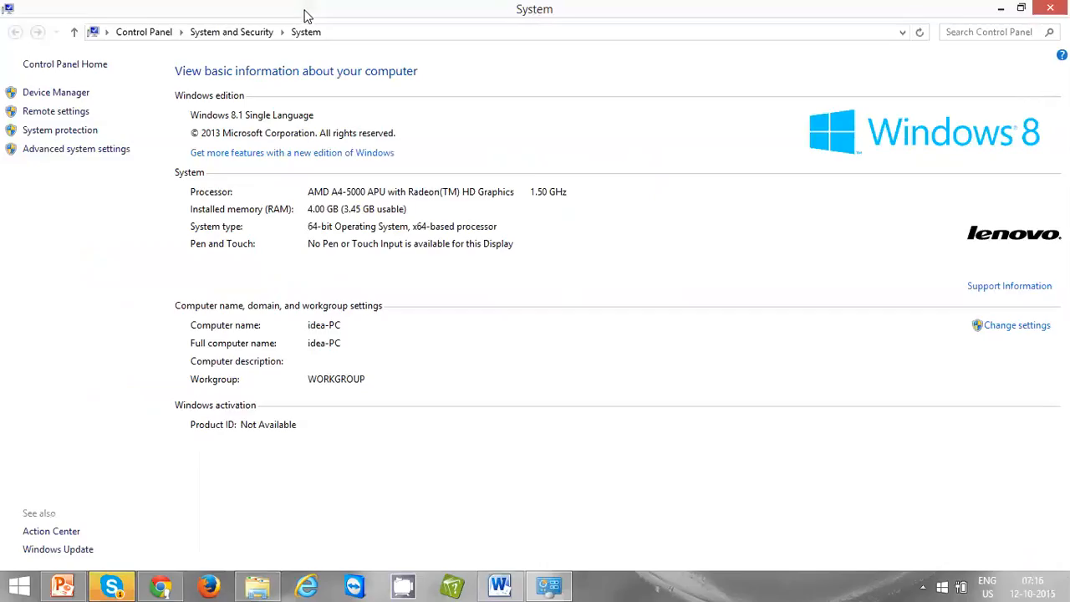
Open the Environment Variables dialog from the advanced system settings.
click(100, 150)
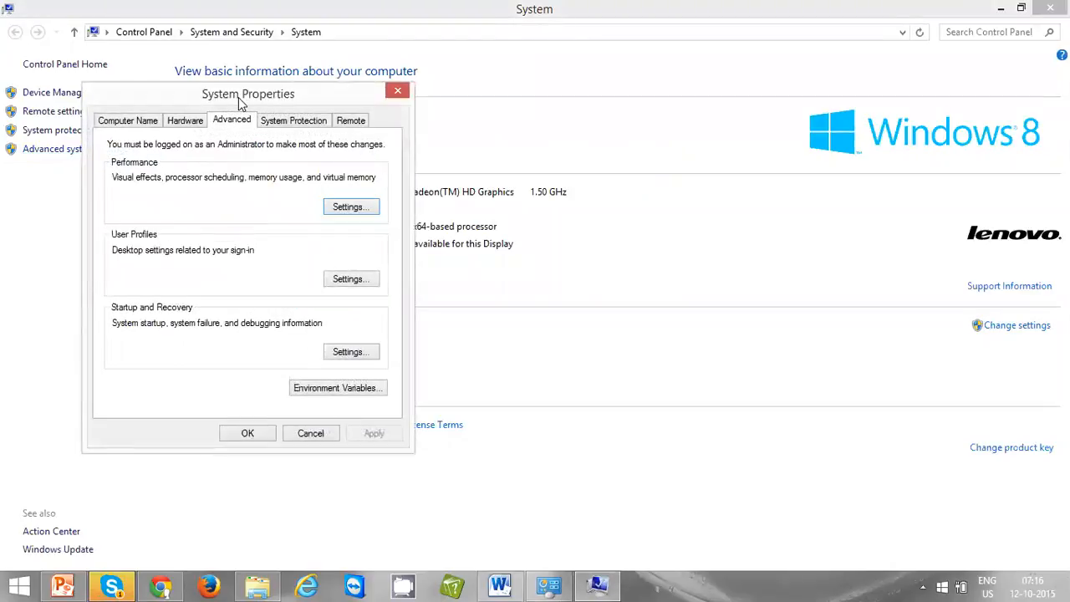
drag(238, 97, 381, 87)
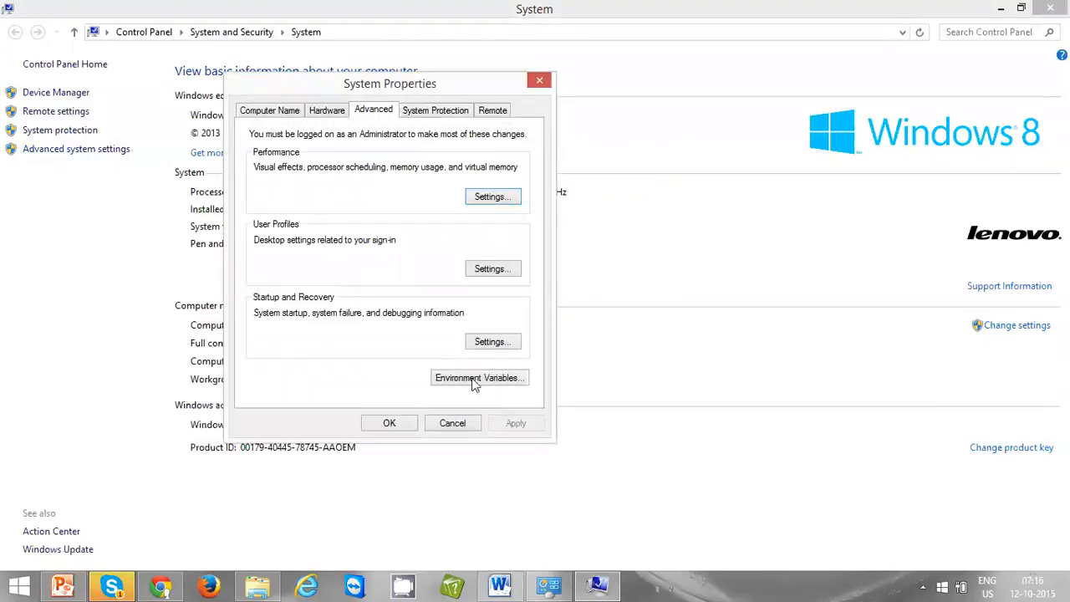
click(507, 382)
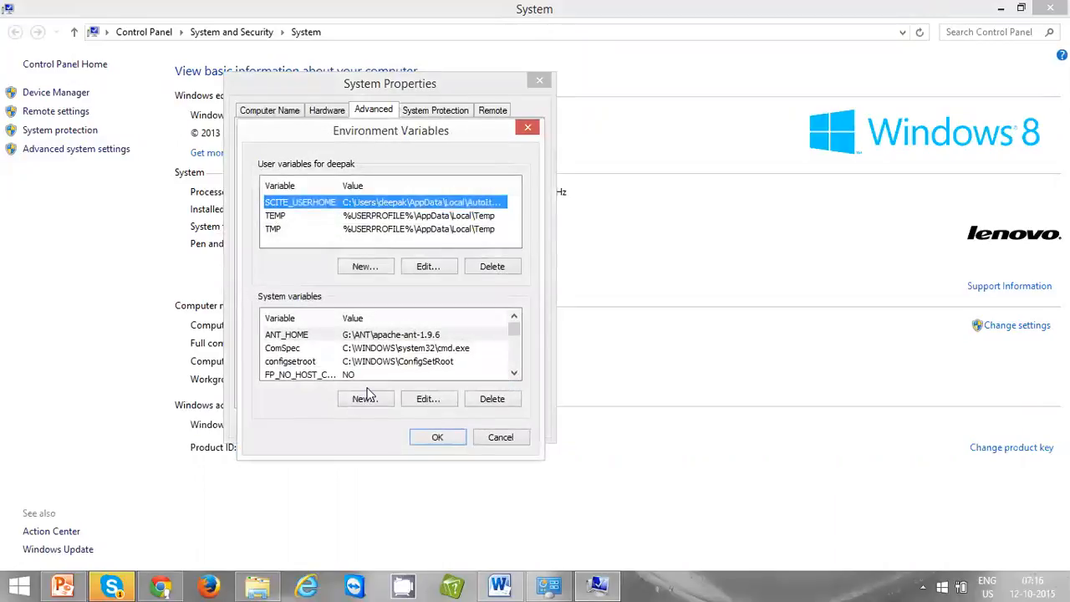
Start a new system variable named JAVA_HOME.
click(366, 399)
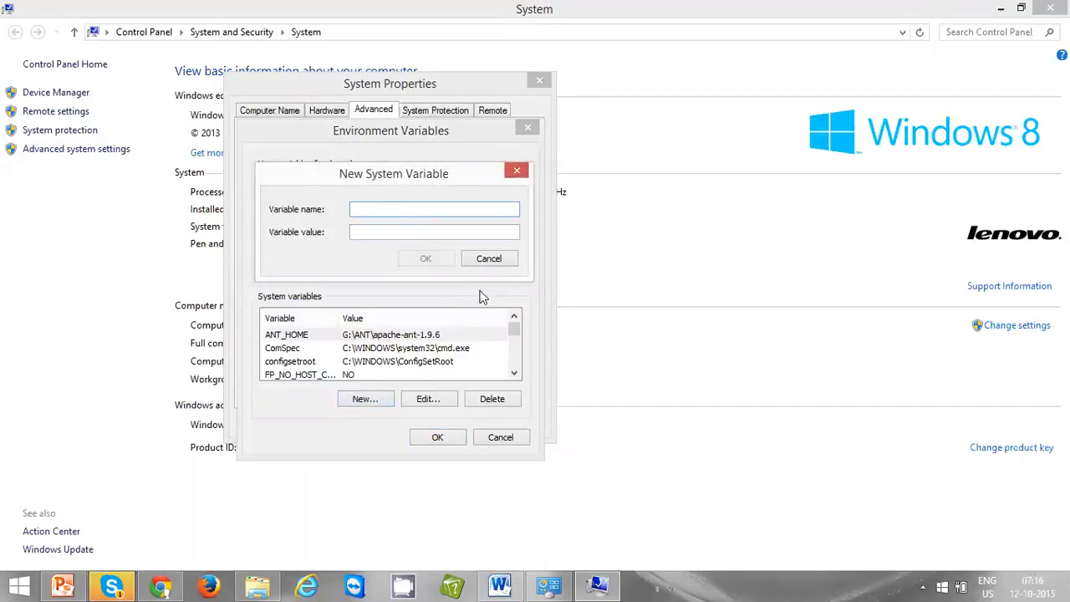
click(513, 260)
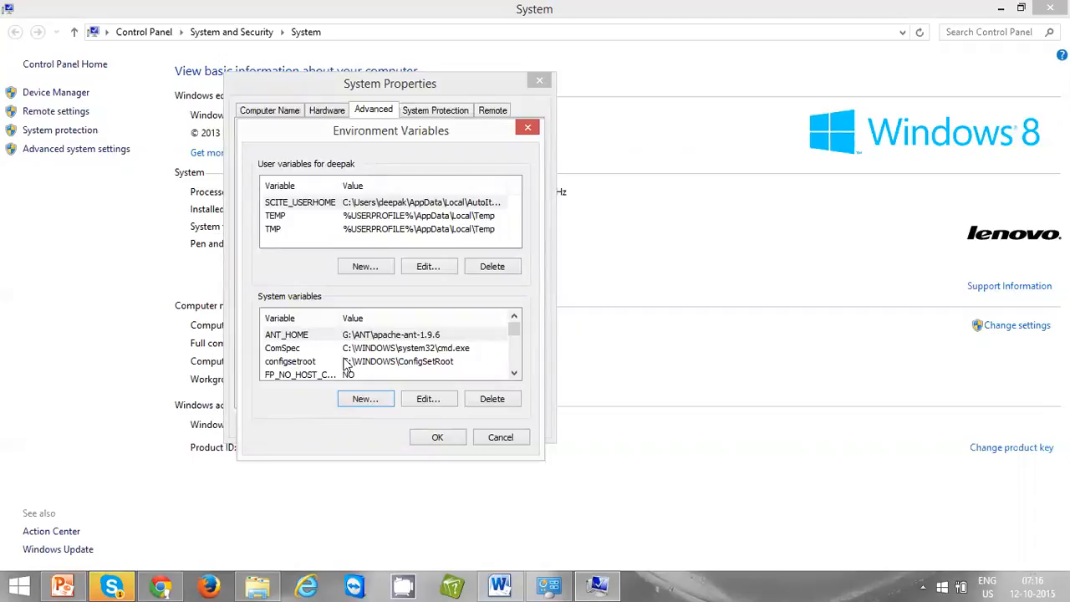
click(366, 398)
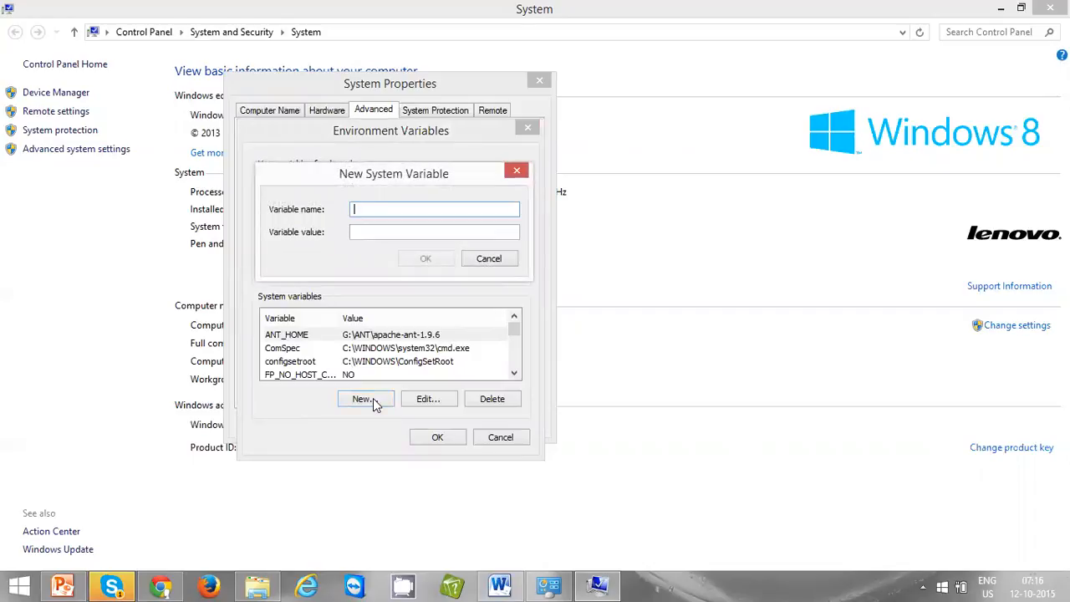
text(JAVA_HOME)
Switch to File Explorer and copy the full path of the jdk1.8.0_60 folder under C:\Program Files\Java.
click(250, 585)
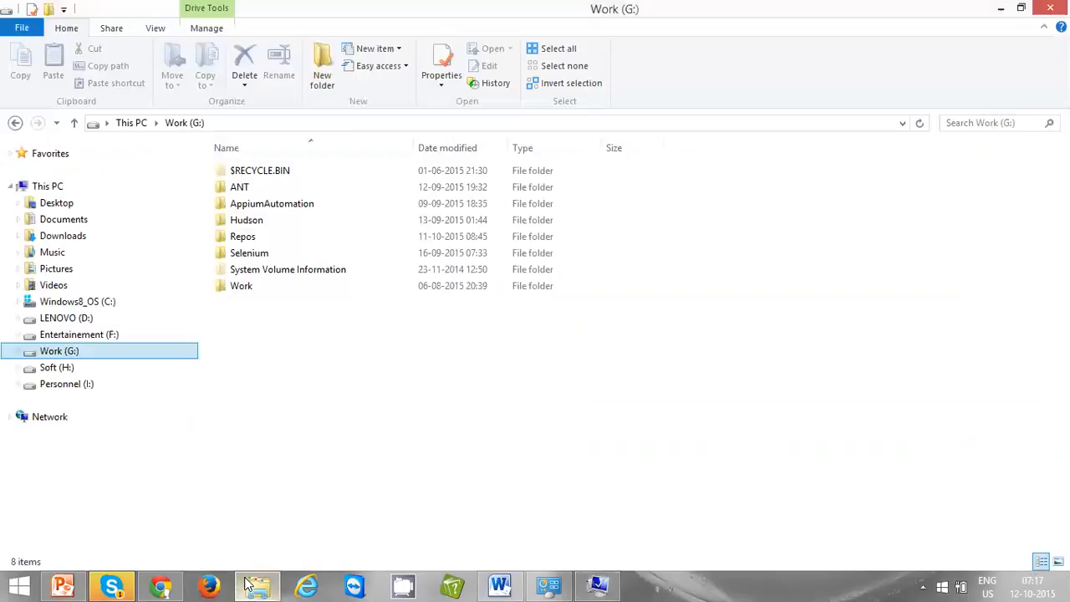
click(115, 305)
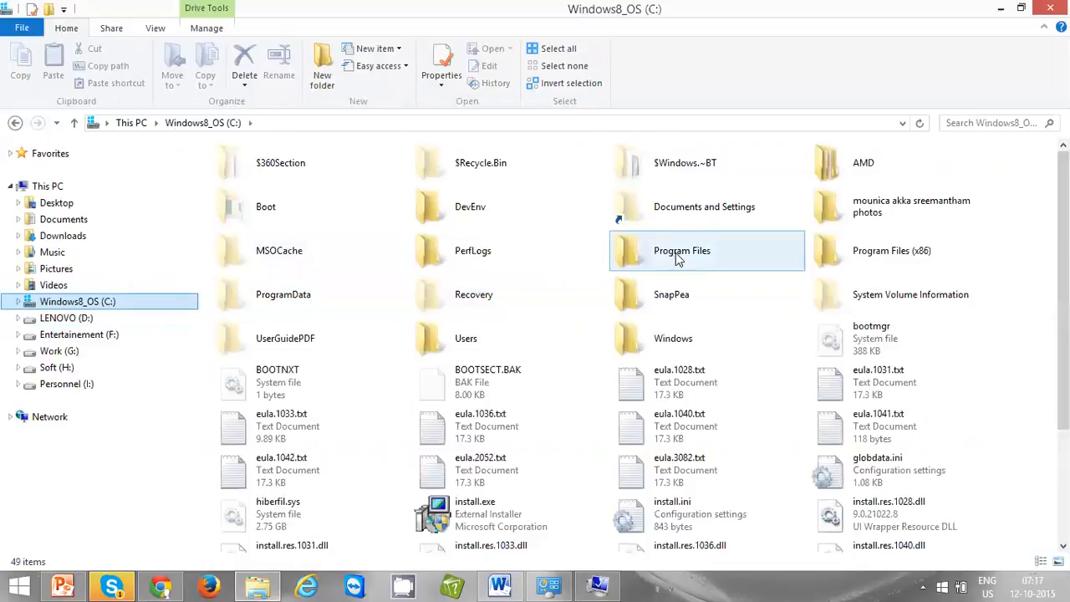
double_click(686, 259)
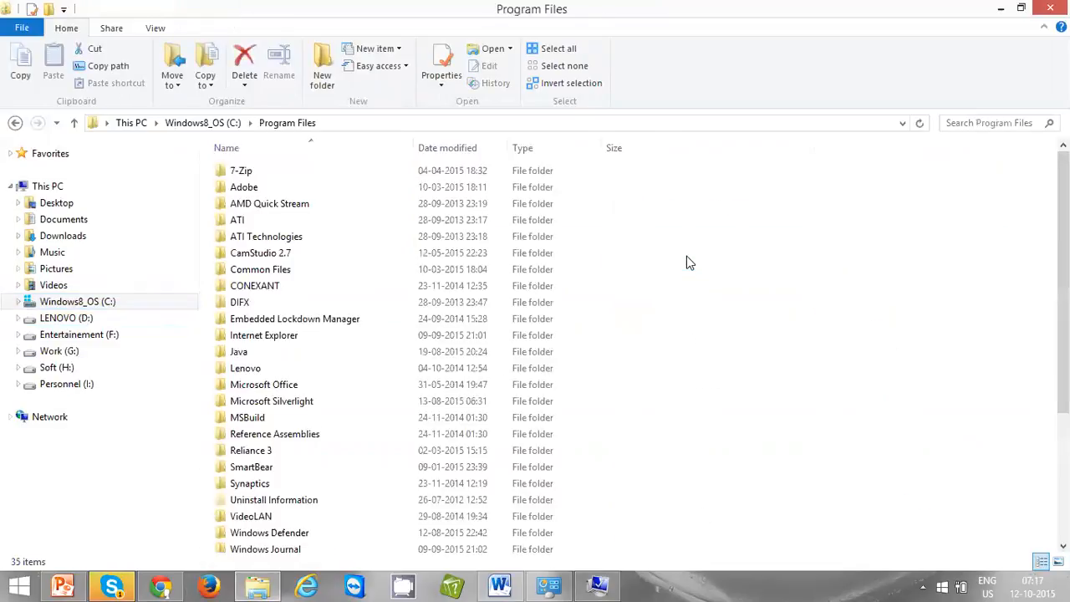
double_click(238, 353)
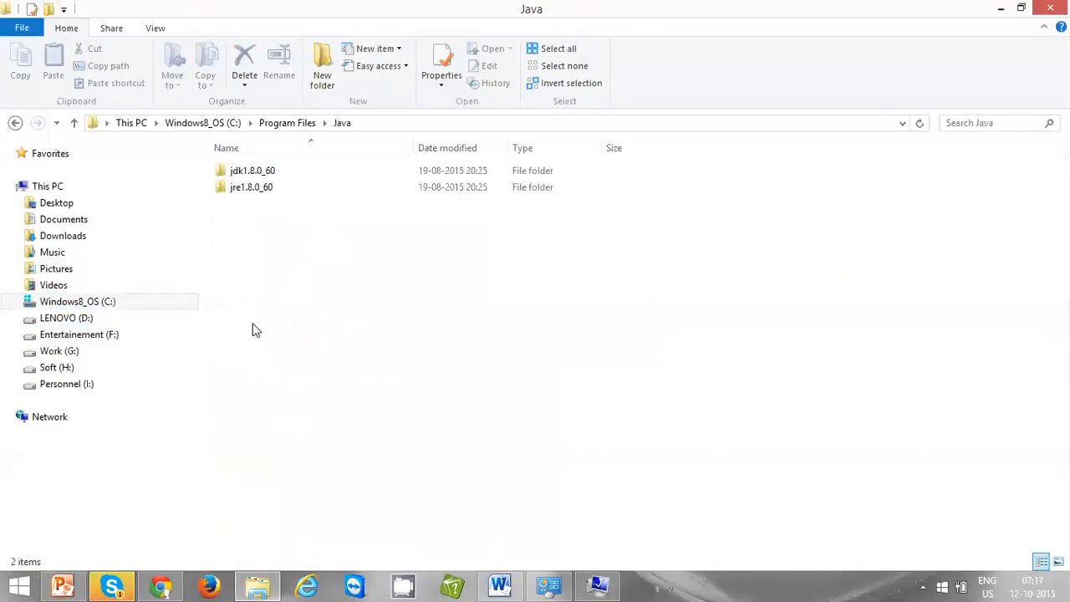
double_click(256, 174)
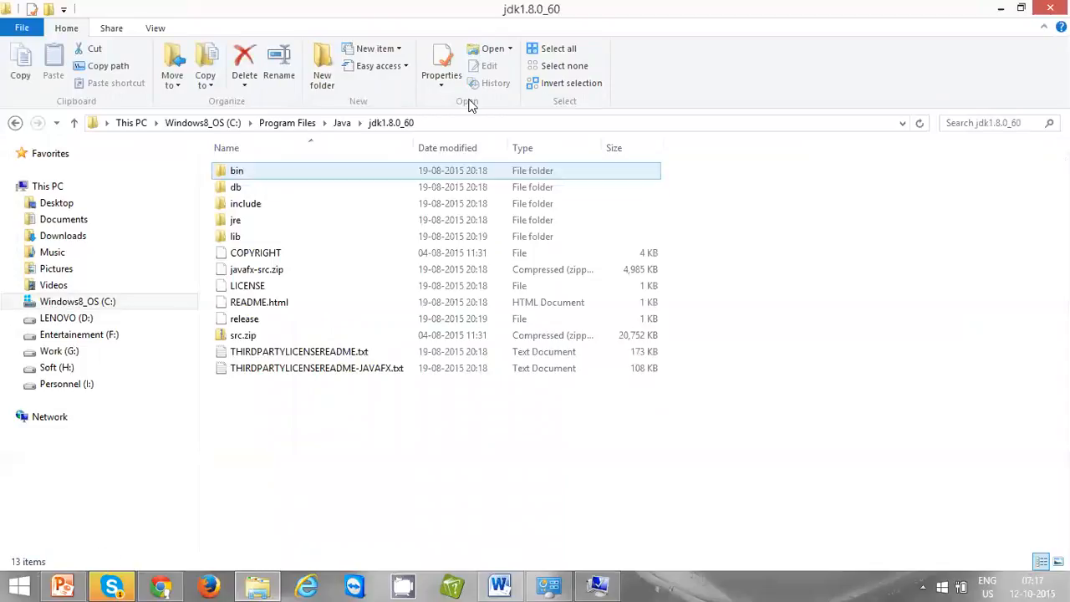
click(475, 126)
key(ctrl+c)
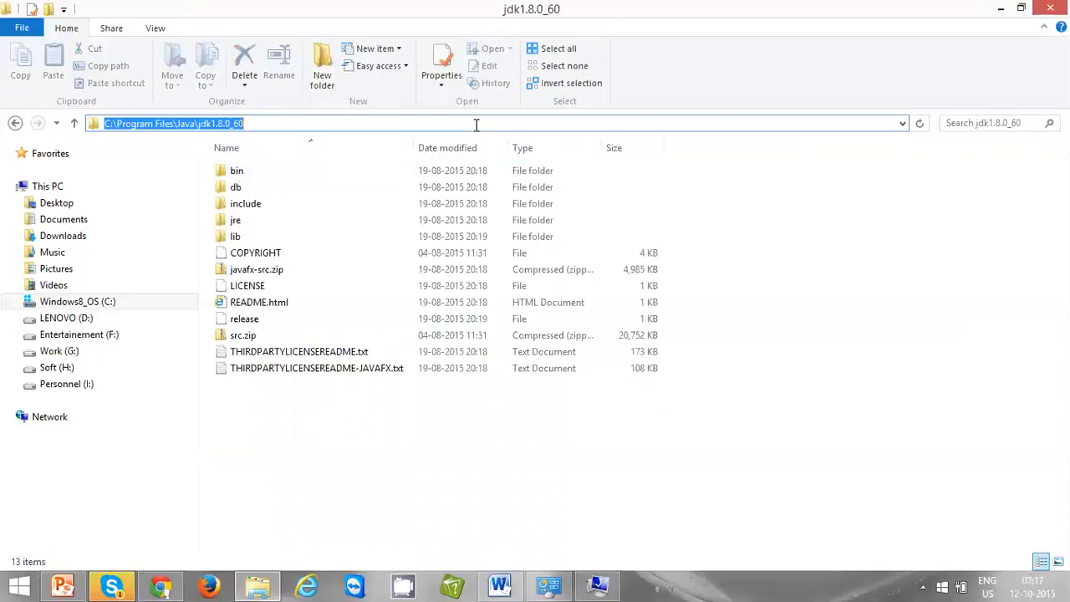
Return to the new JAVA_HOME variable, paste C:\Program Files\Java\jdk1.8.0_60 as its value, and close the dialog without saving.
click(597, 584)
click(358, 232)
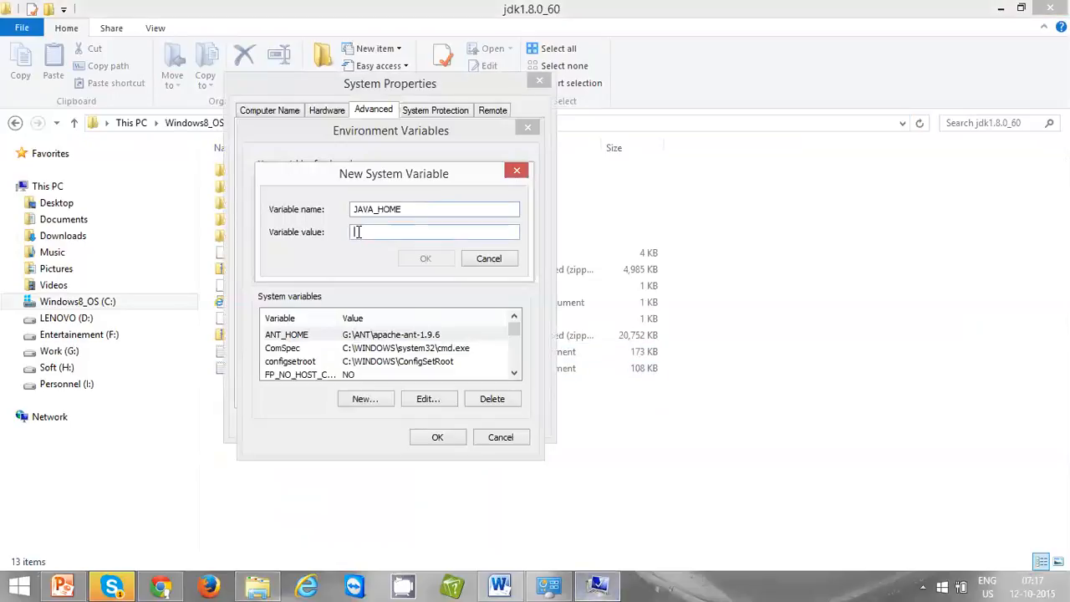
key(ctrl+v)
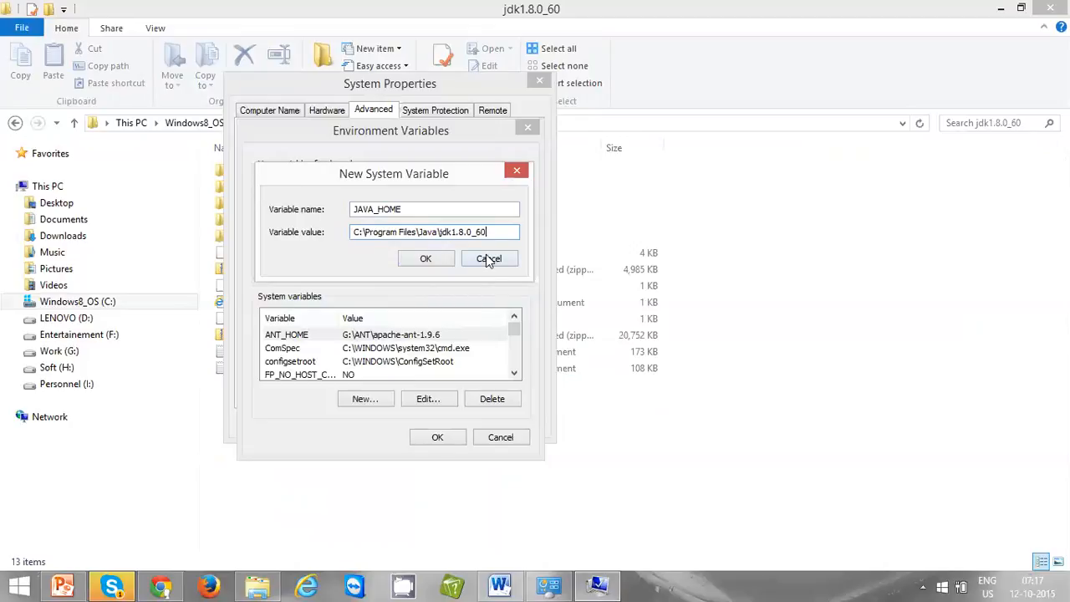
click(516, 172)
Open the existing JAVA_HOME system variable to view its value, and cancel without changing it.
click(387, 345)
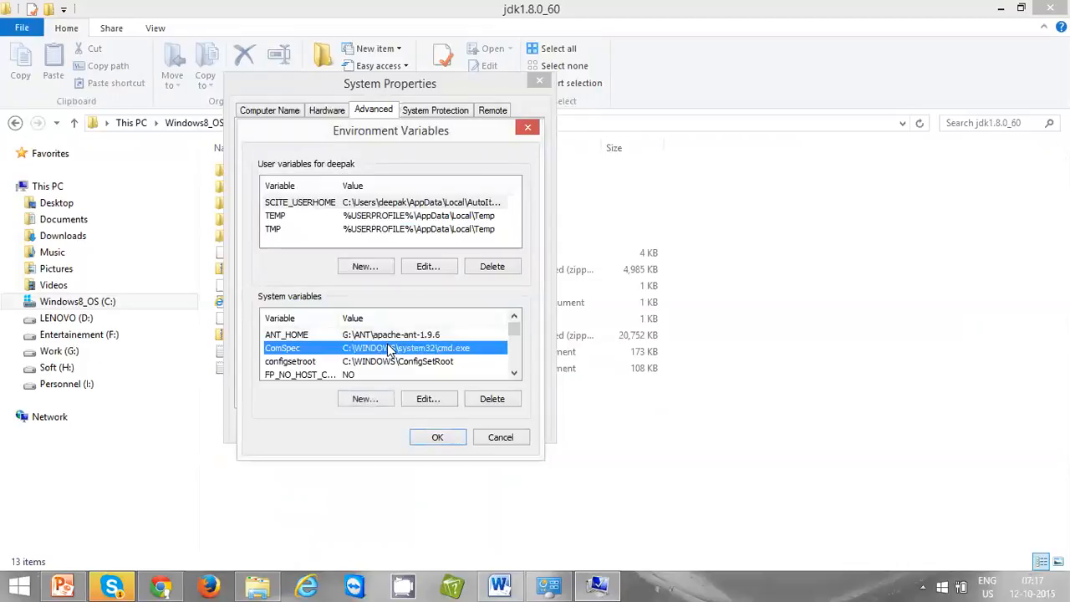
key(j)
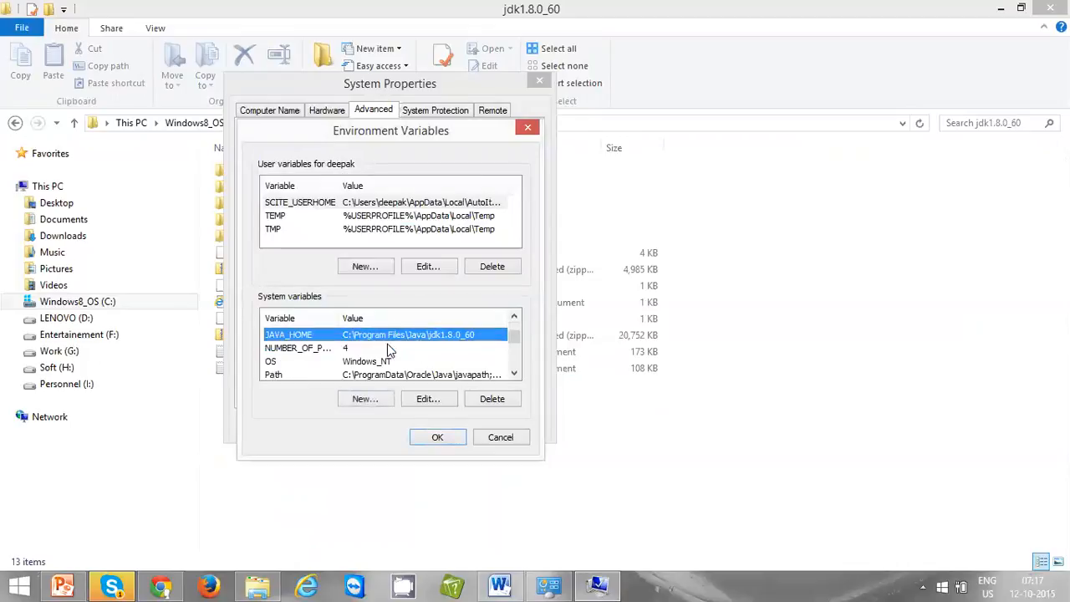
click(422, 398)
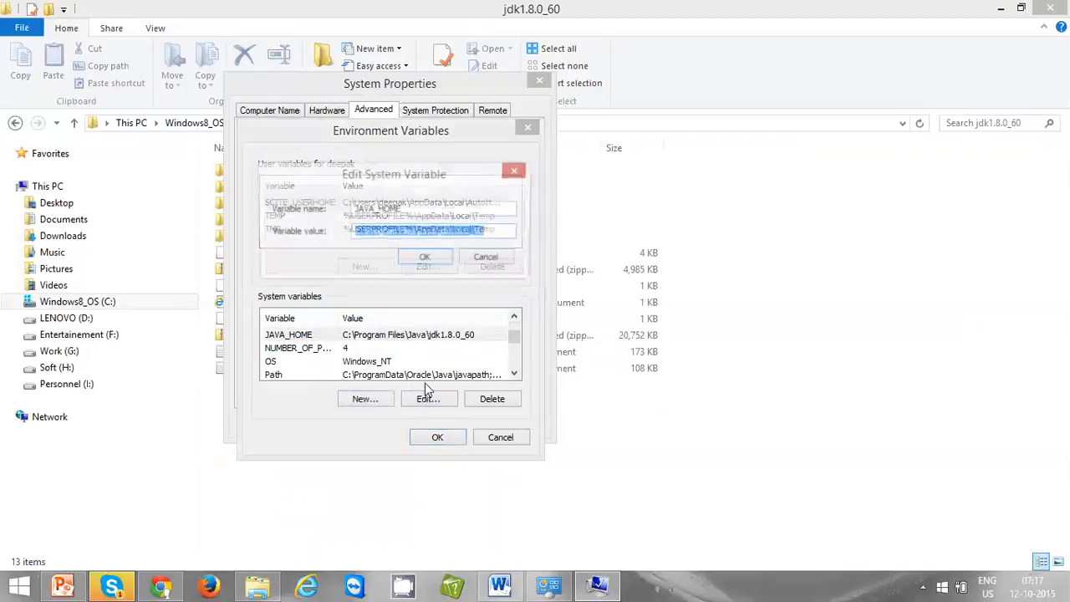
click(489, 260)
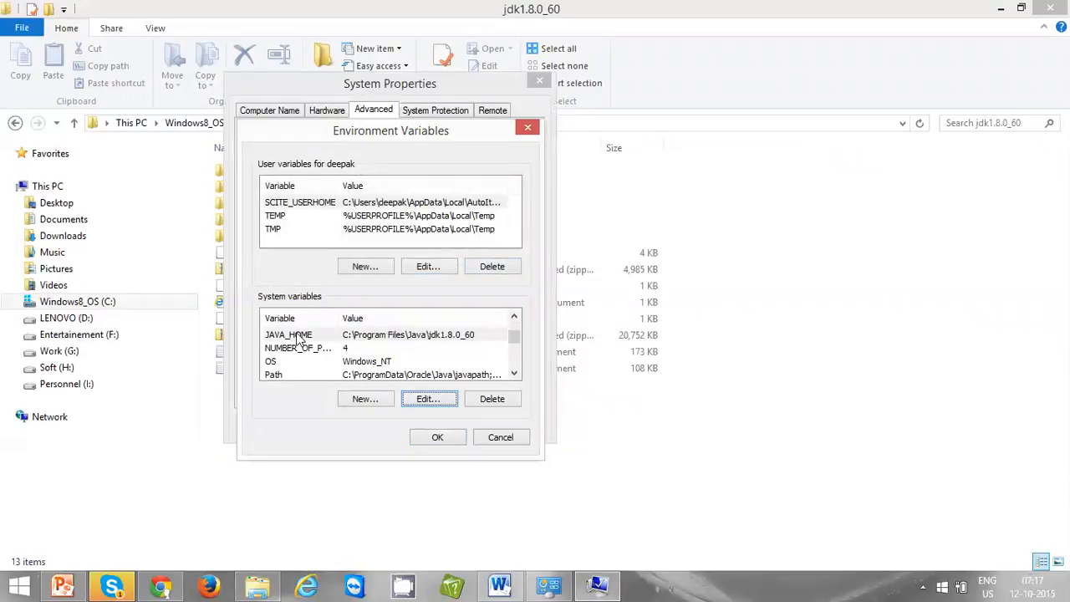
Open the Path system variable for editing and delete the %JAVA_HOME%\bin; entry from its value.
click(354, 366)
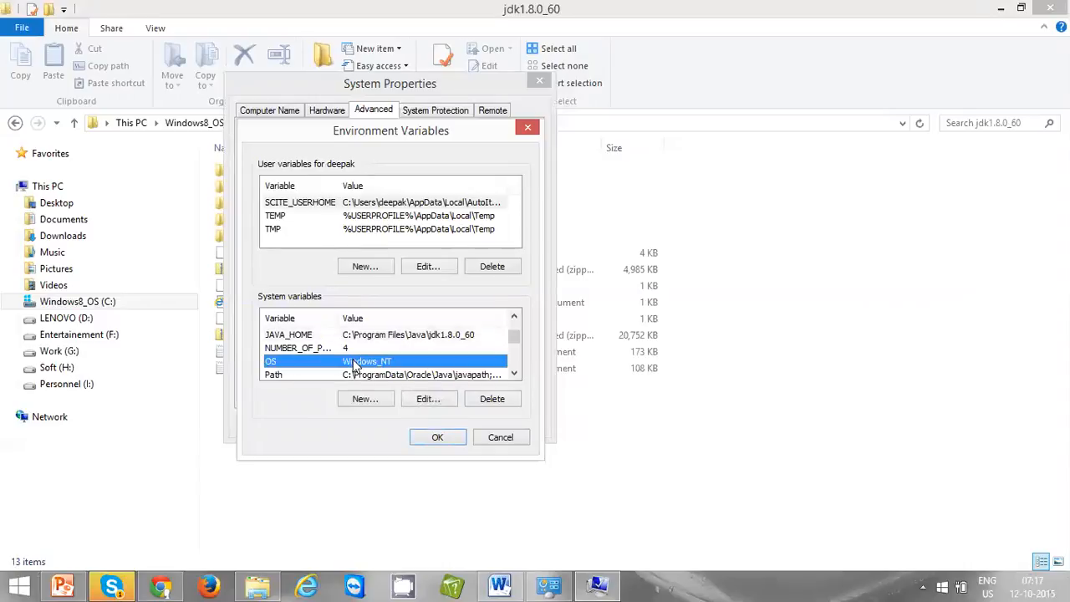
key(p)
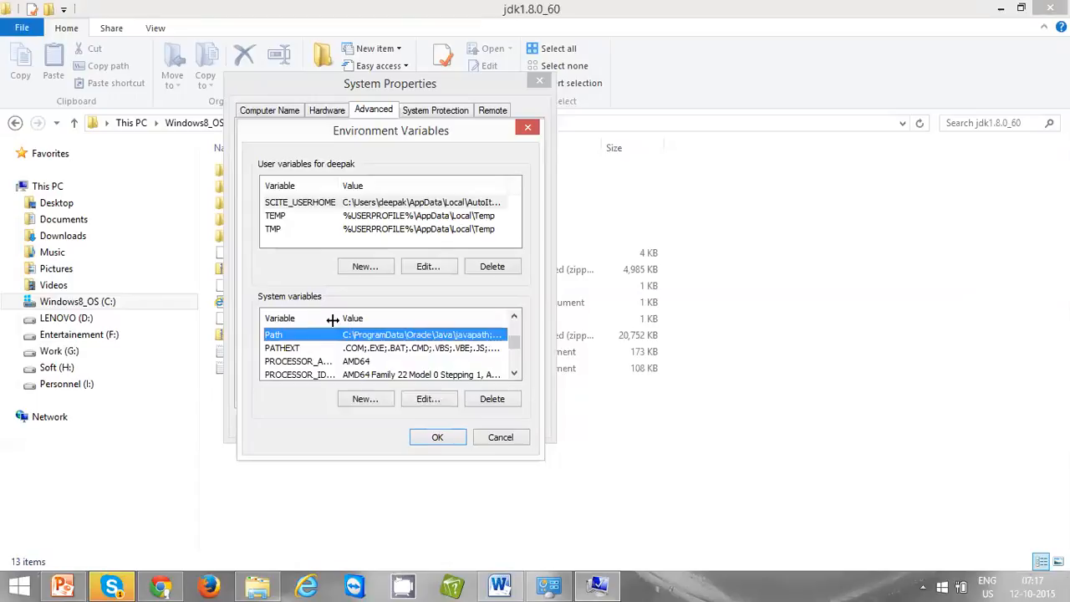
click(428, 399)
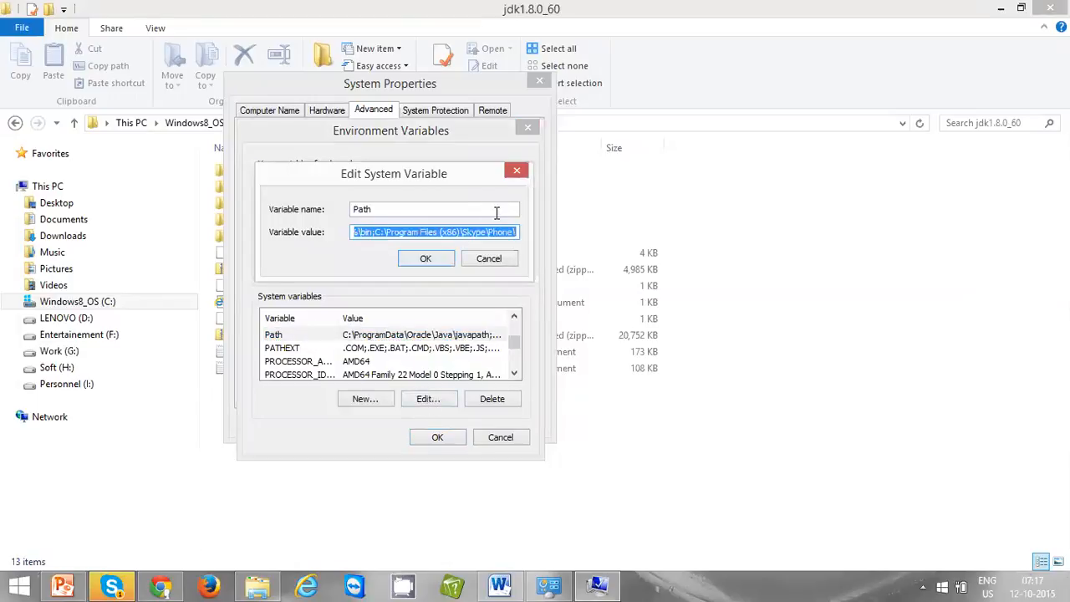
click(419, 232)
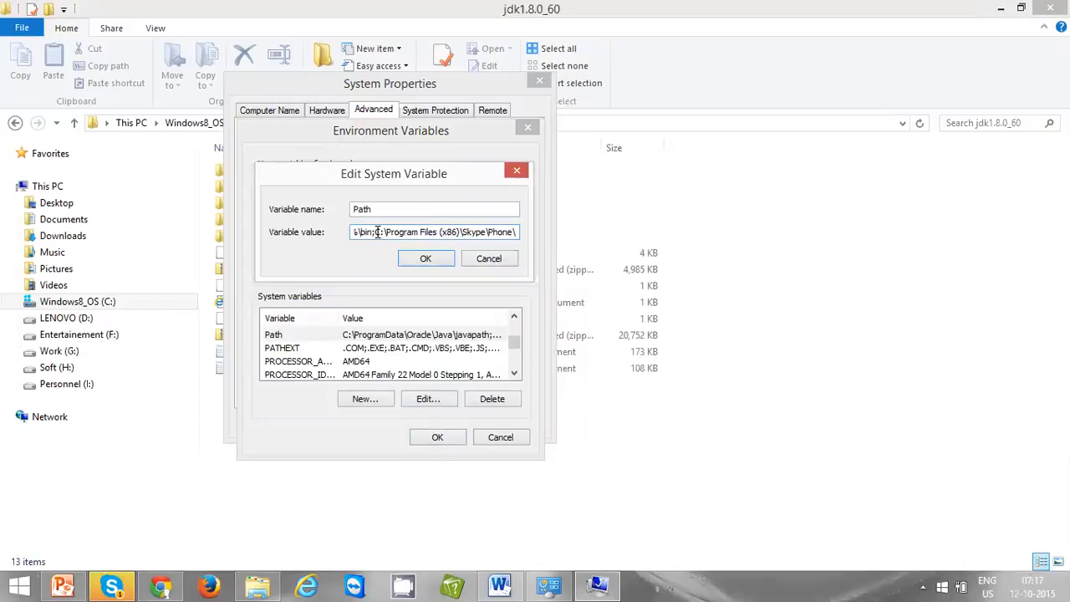
key(Left)
key(Left)
key(Left)
key(Left)
key(Left)
key(Left)
key(Left)
key(Left)
key(Left)
key(Left)
key(Left)
key(Left)
key(Left)
key(Left)
key(Left)
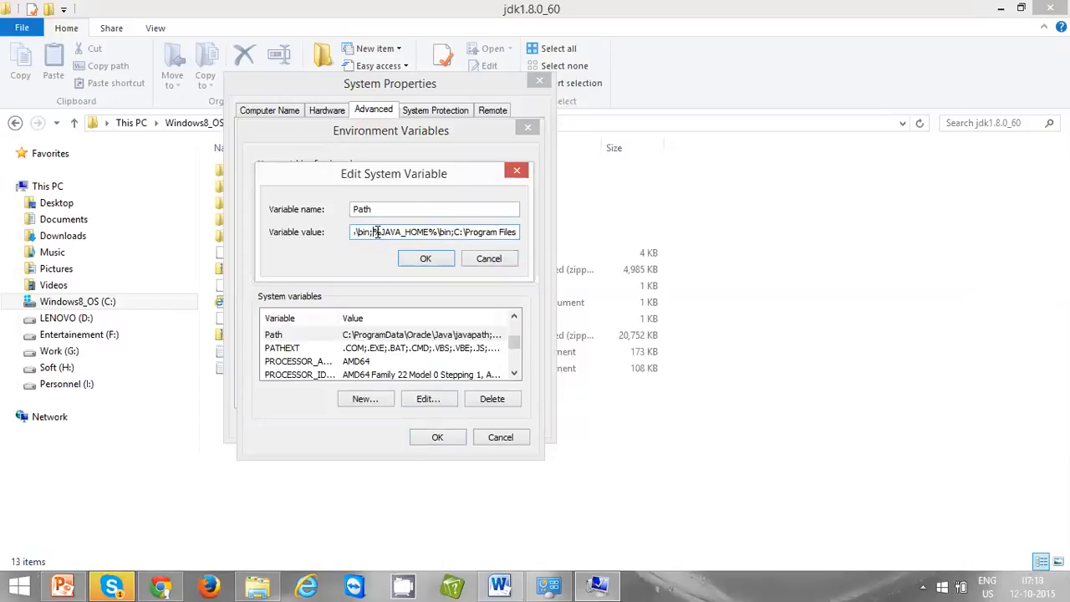
key(shift+Right)
key(shift+Right)
key(shift+Right)
key(shift+Right)
key(shift+Right)
key(shift+Right)
key(shift+Right)
key(shift+Right)
key(shift+Right)
key(shift+Right)
key(shift+Right)
key(shift+Right)
key(shift+Right)
key(shift+Right)
key(shift+Right)
key(shift+Right)
key(Delete)
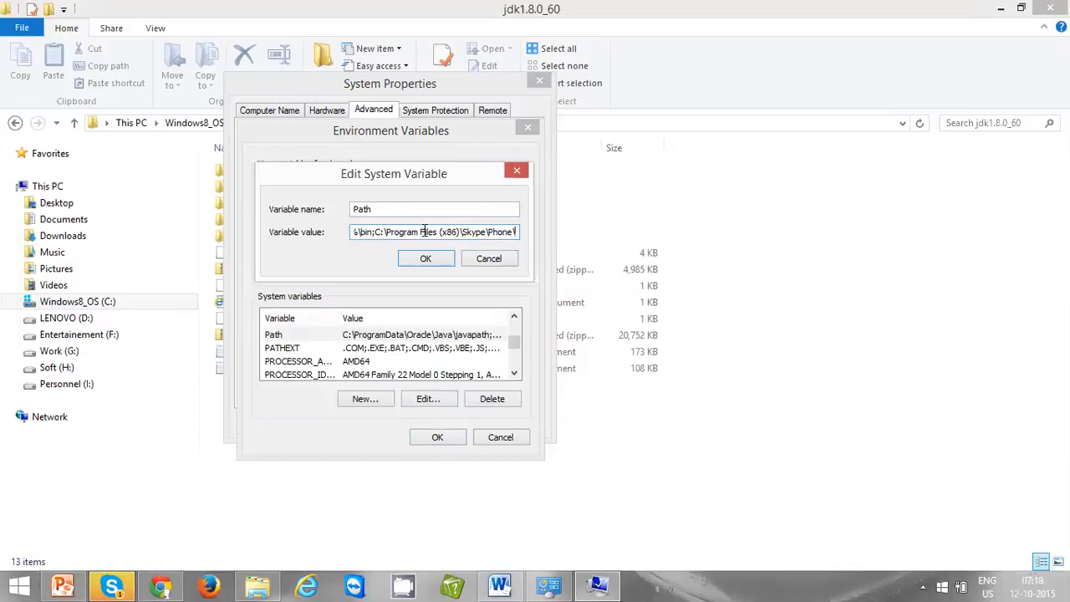
Append ;%JAVA_HOME%\bin; to the end of the Path value and confirm all the open system settings dialogs.
text(;)
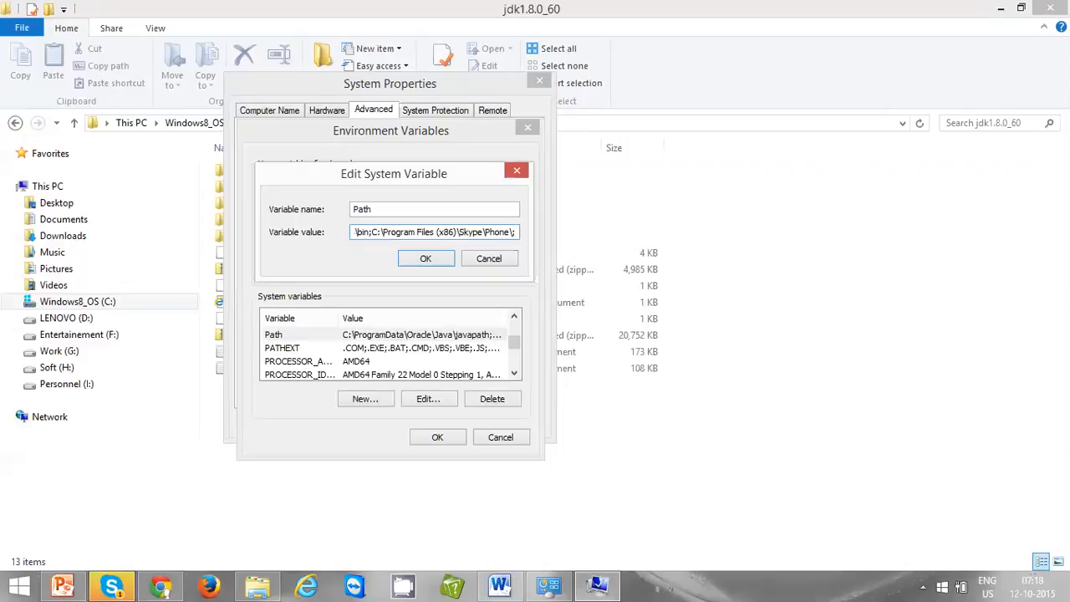
text(%JAV)
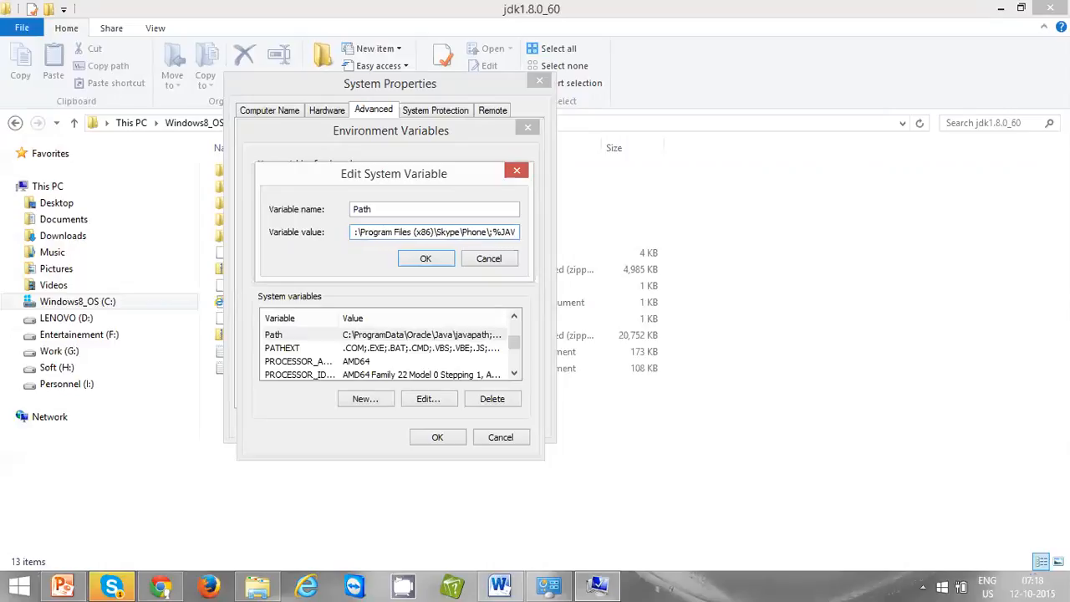
text(A_HOME)
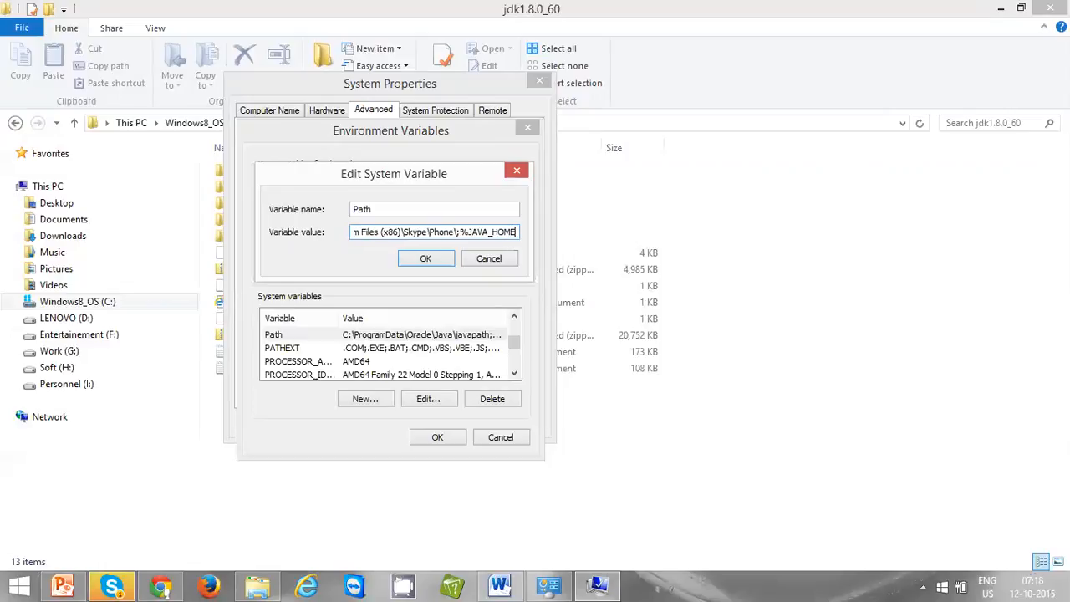
text(%\bin)
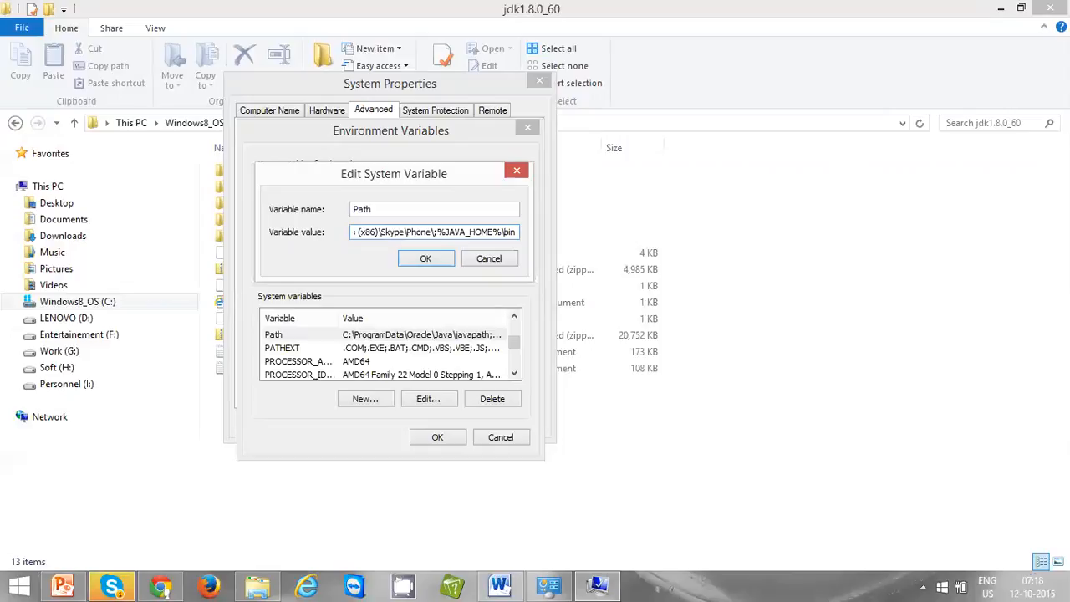
text(;)
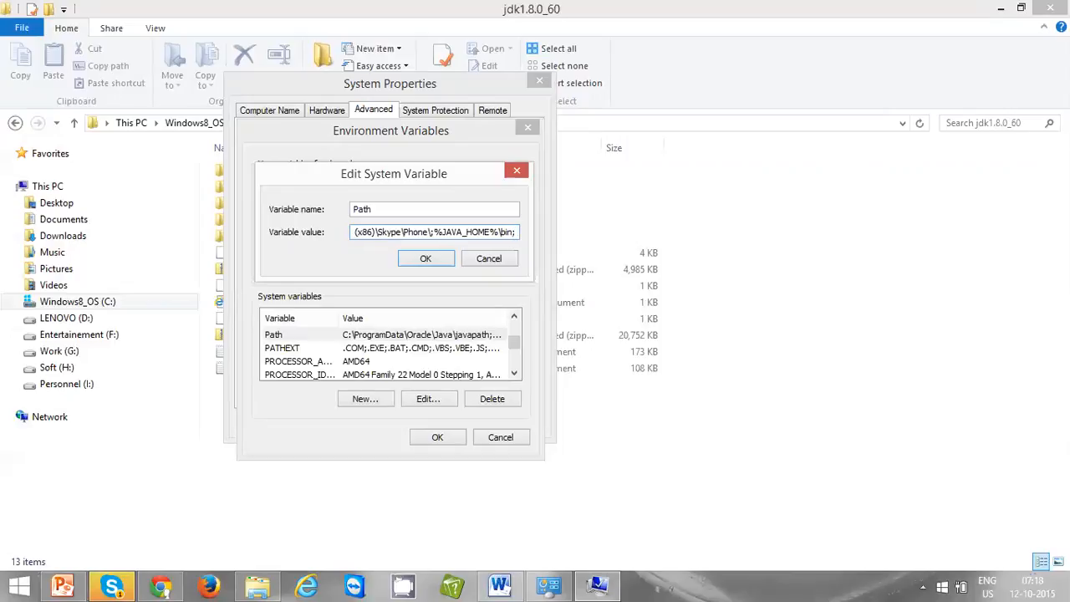
click(425, 260)
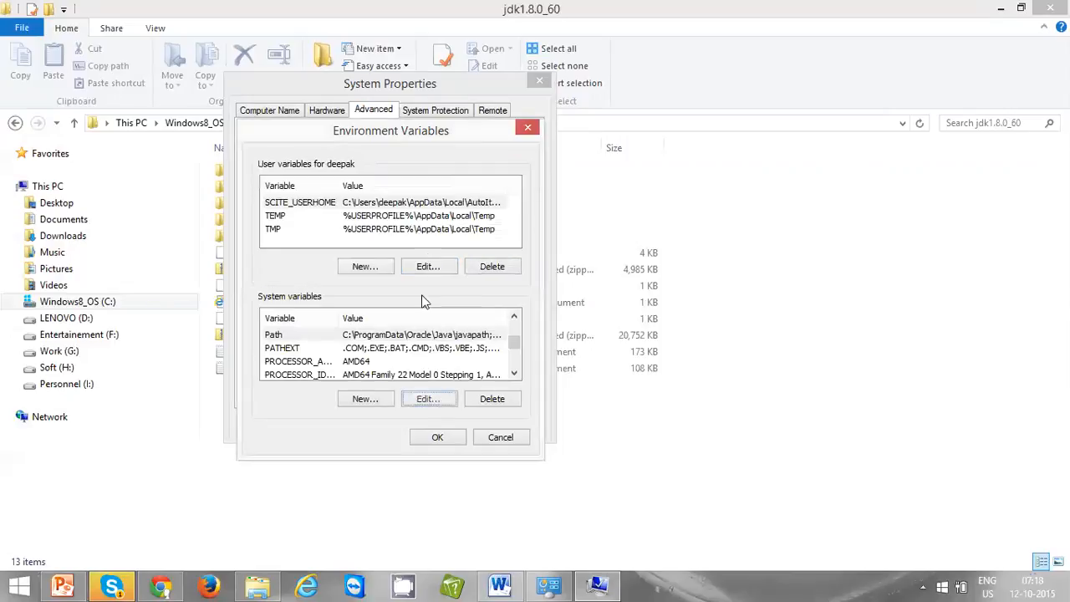
click(431, 439)
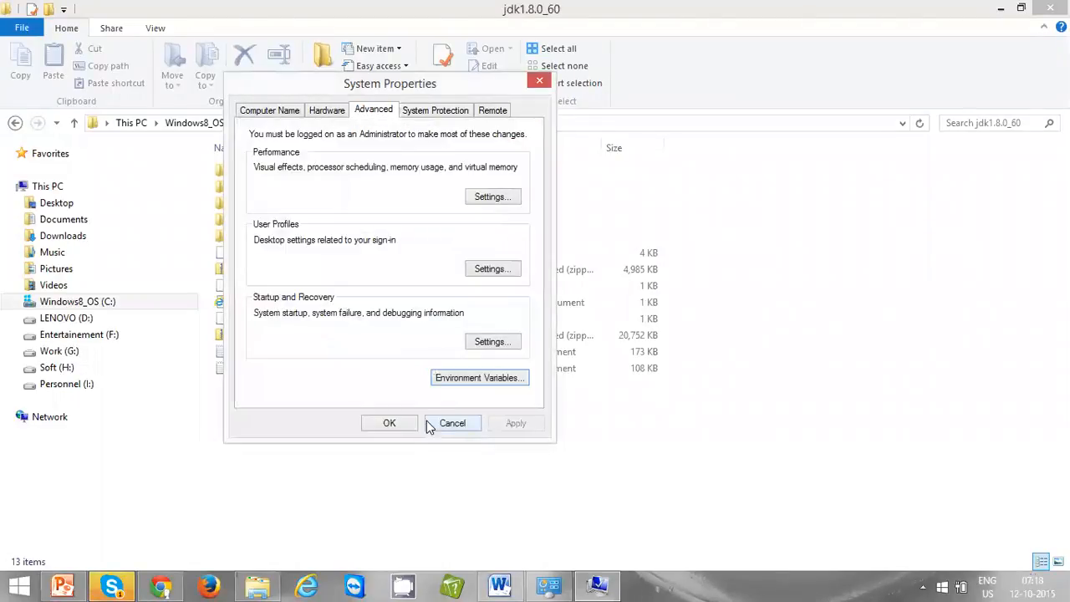
click(398, 423)
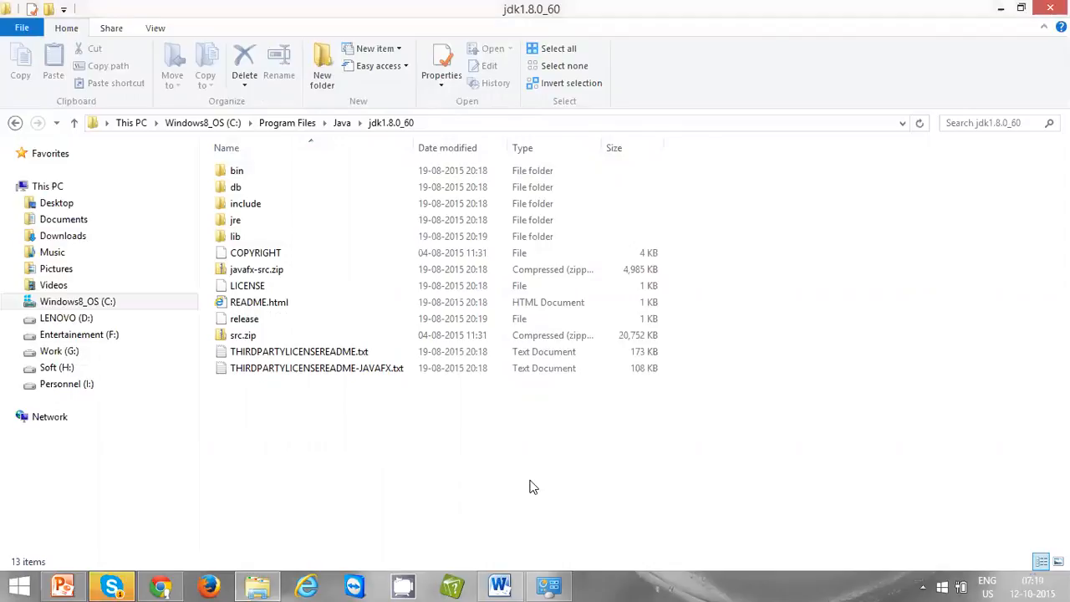
Open a Command Prompt and check the installed Java version with java -version.
key(super+r)
text(cmd)
key(Return)
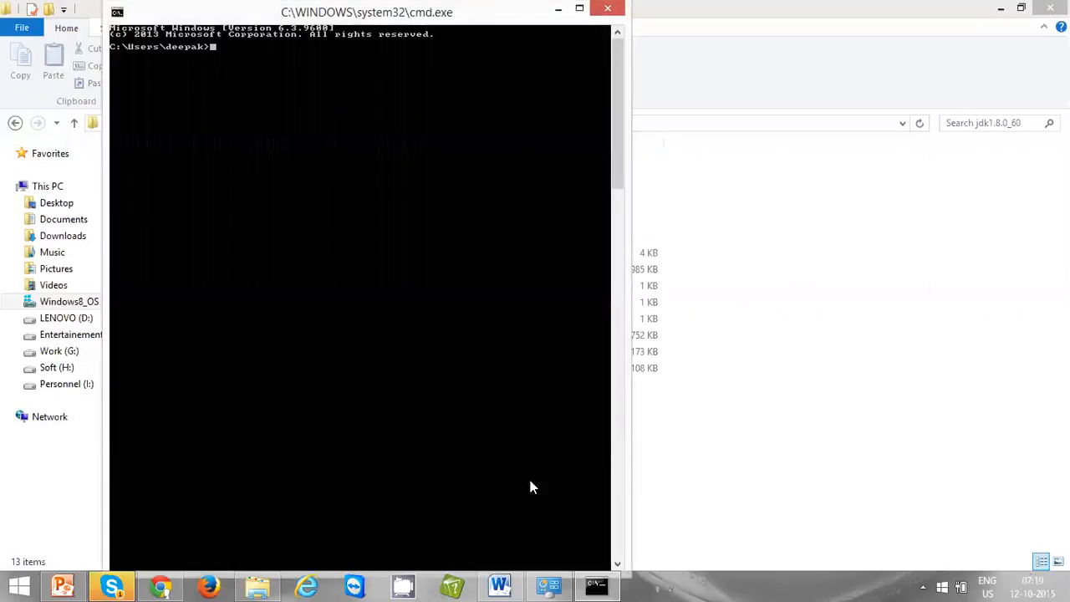
text(java -version)
key(Return)
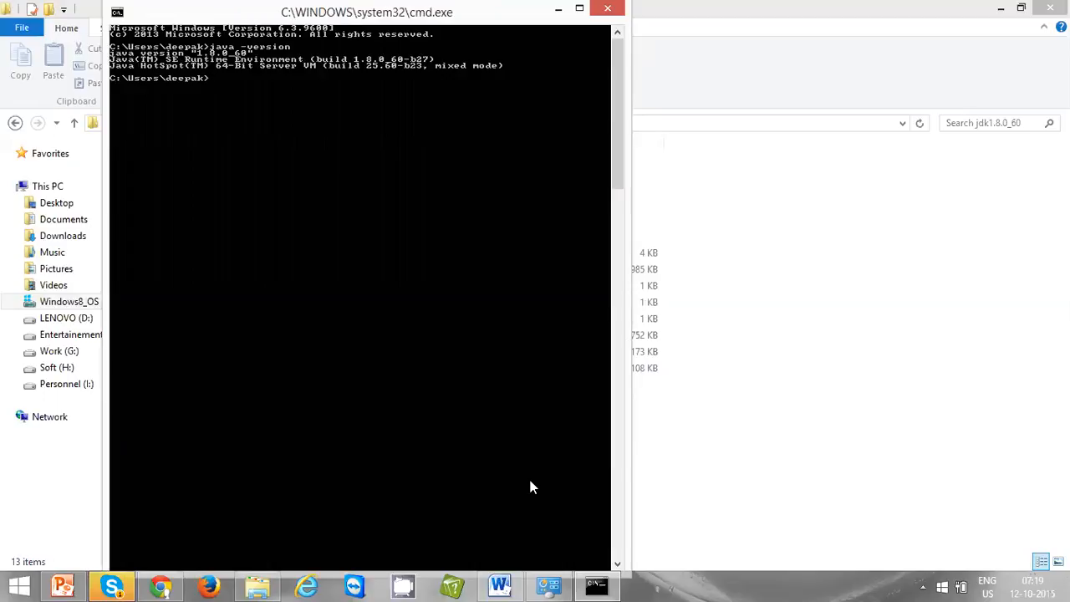
Run javac and java without arguments in the Command Prompt and review their usage output.
text(javac)
key(Return)
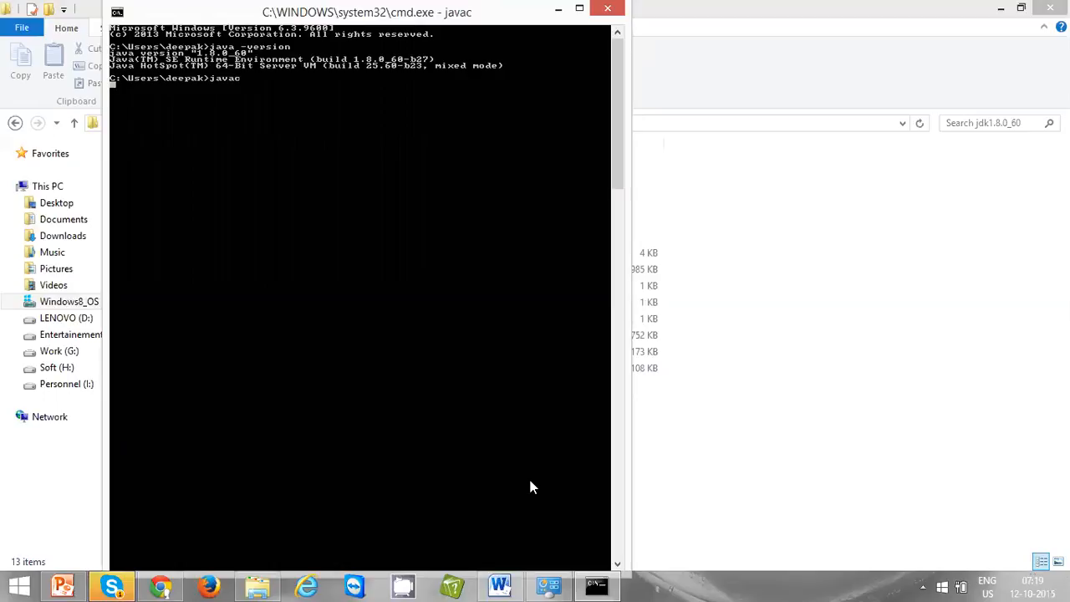
text(java)
key(Return)
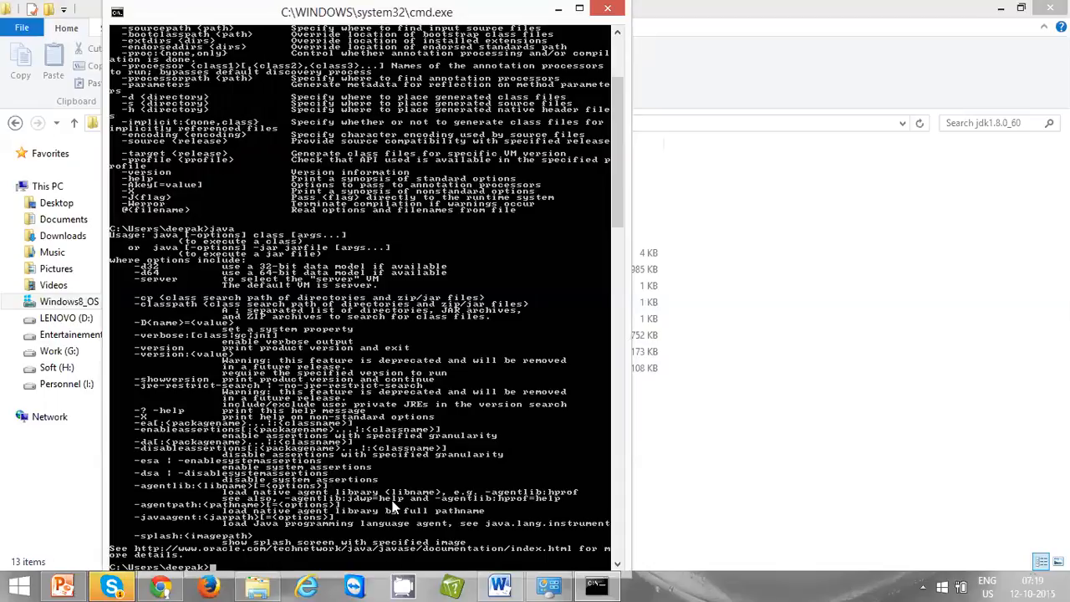
scroll(370, 376, up, 10)
scroll(369, 376, down, 12)
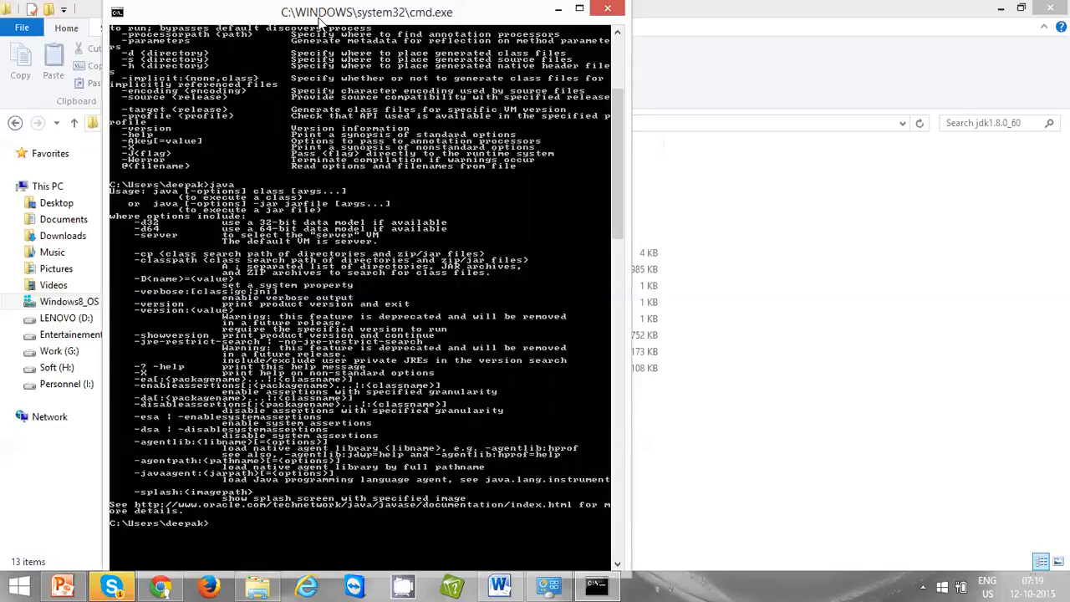
drag(320, 19, 346, 150)
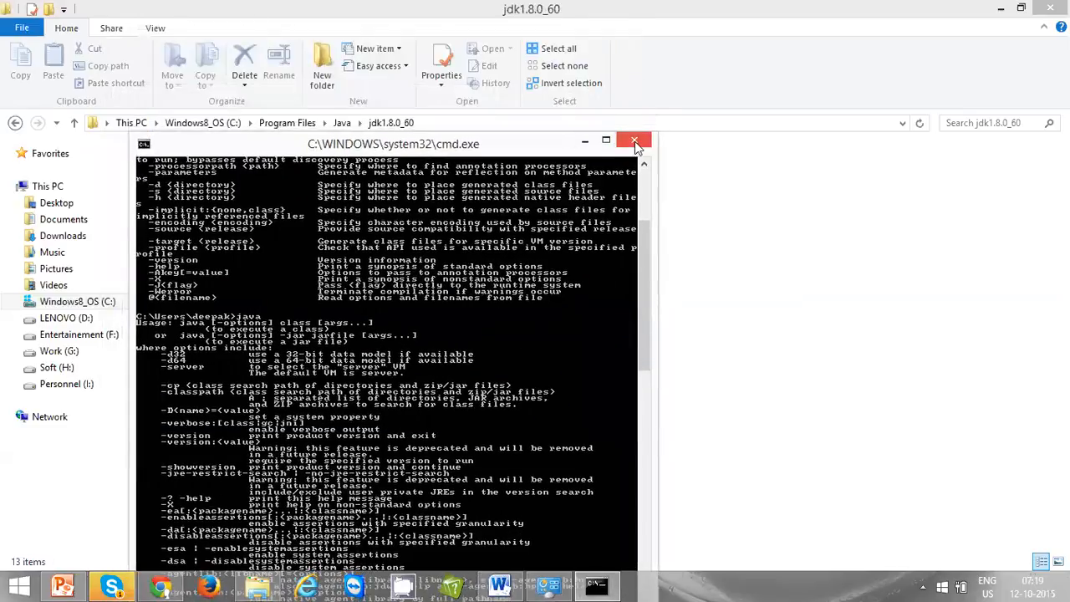
Close the Command Prompt and switch to the Installing Java slide in PowerPoint.
click(636, 144)
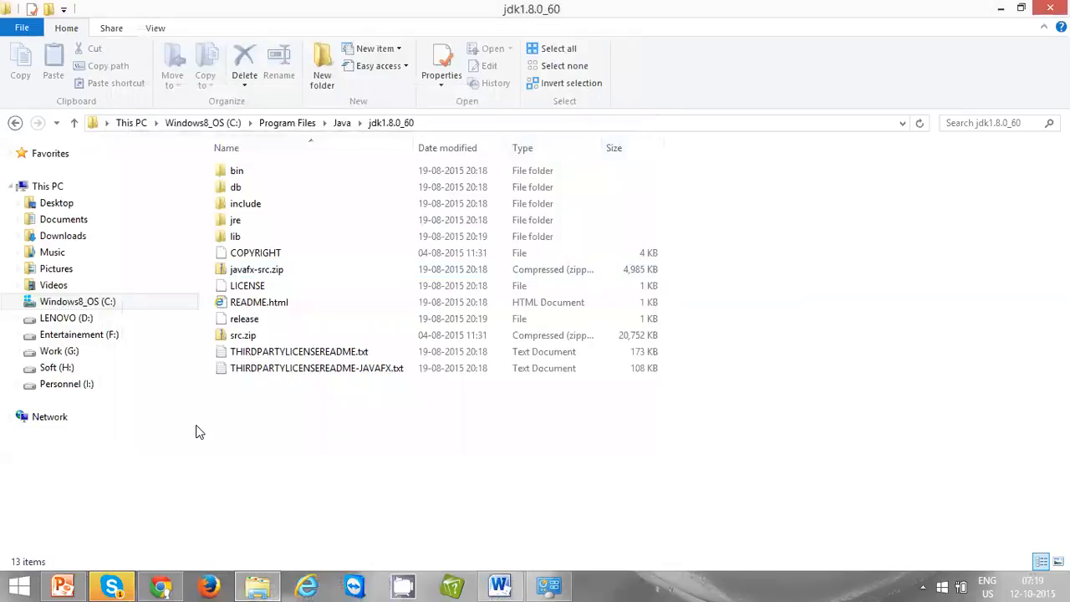
click(55, 584)
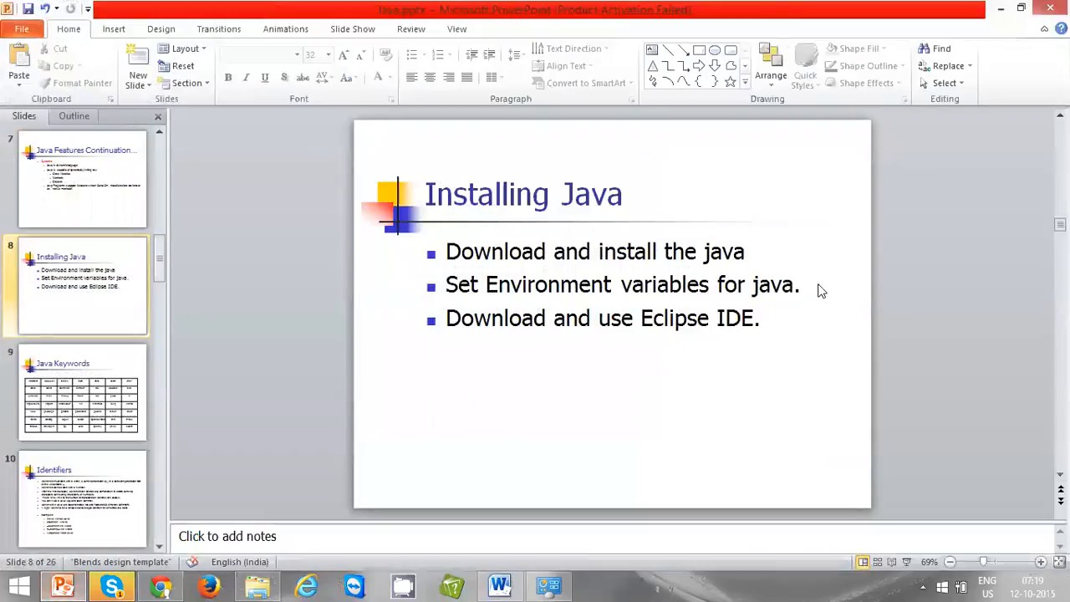
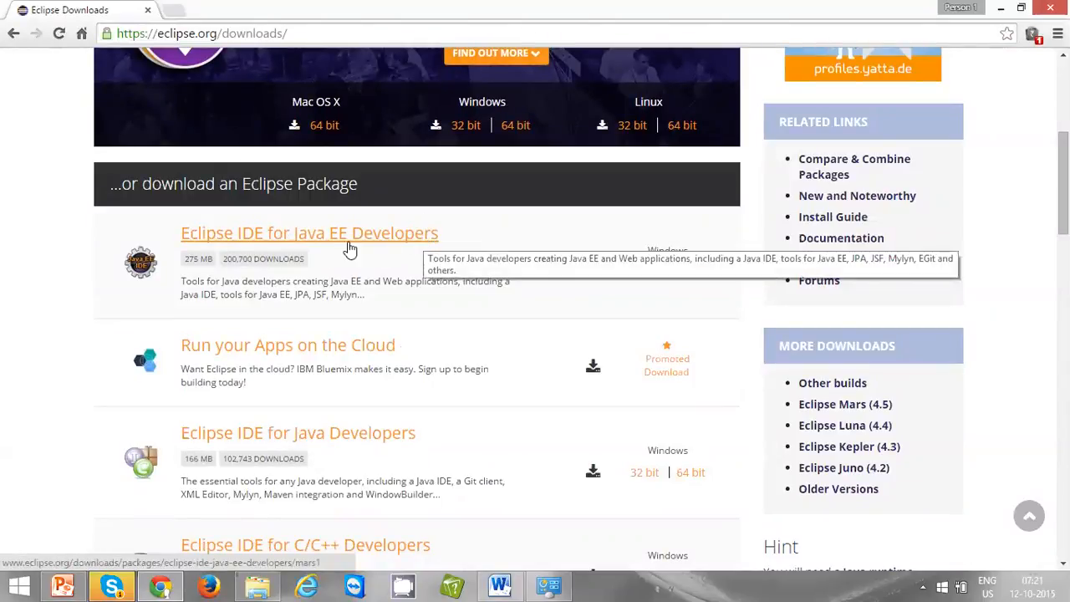
Examine the Eclipse Downloads page and the operating systems offered for the Eclipse Mars.1 (4.5.1) release.
scroll(344, 266, up, 1)
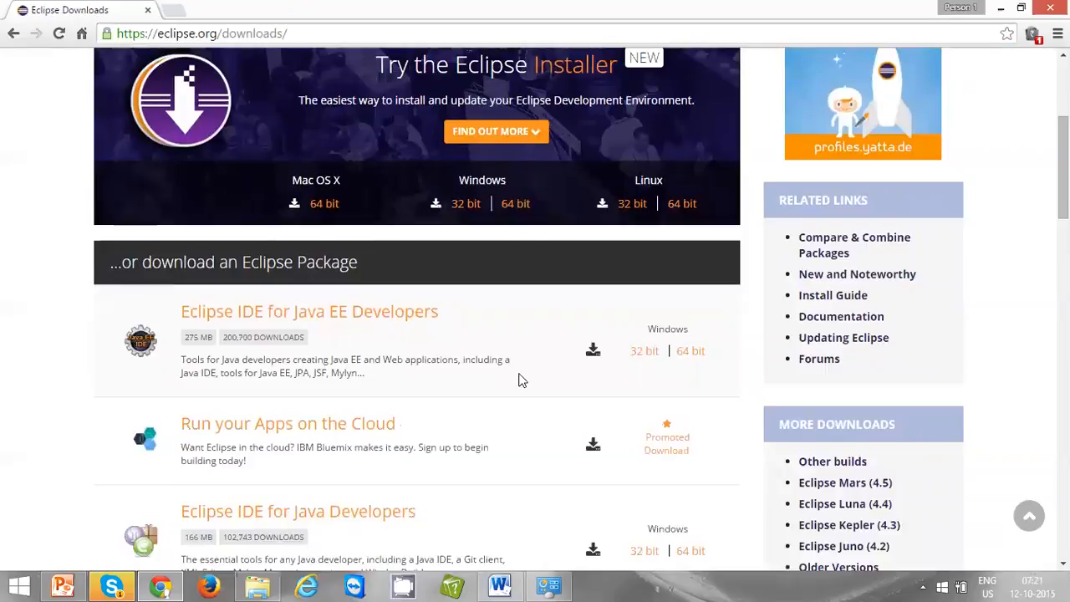
scroll(519, 380, down, 1)
scroll(418, 386, up, 2)
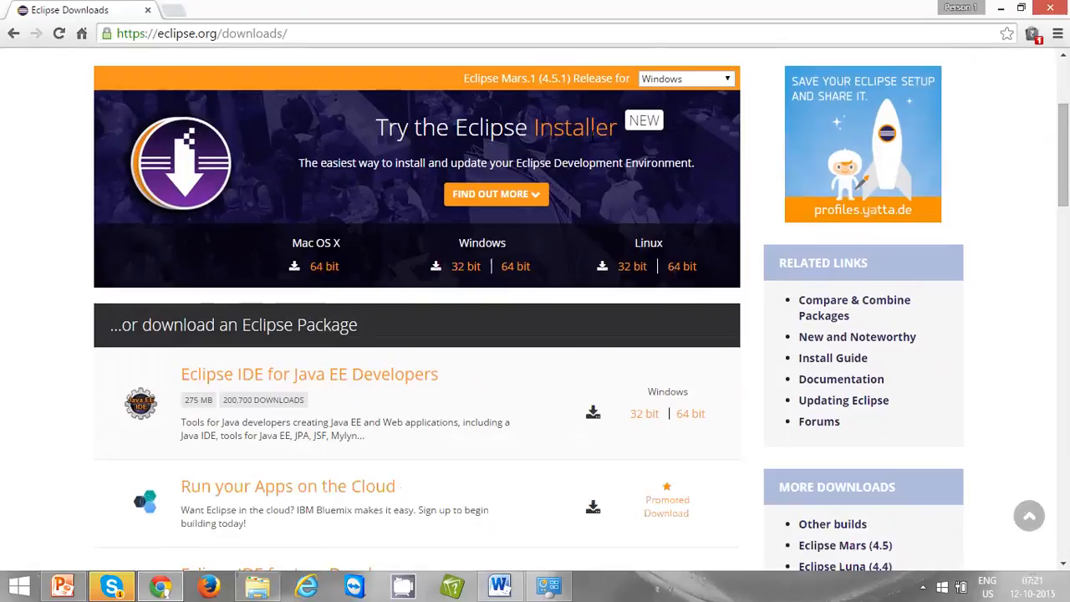
click(678, 78)
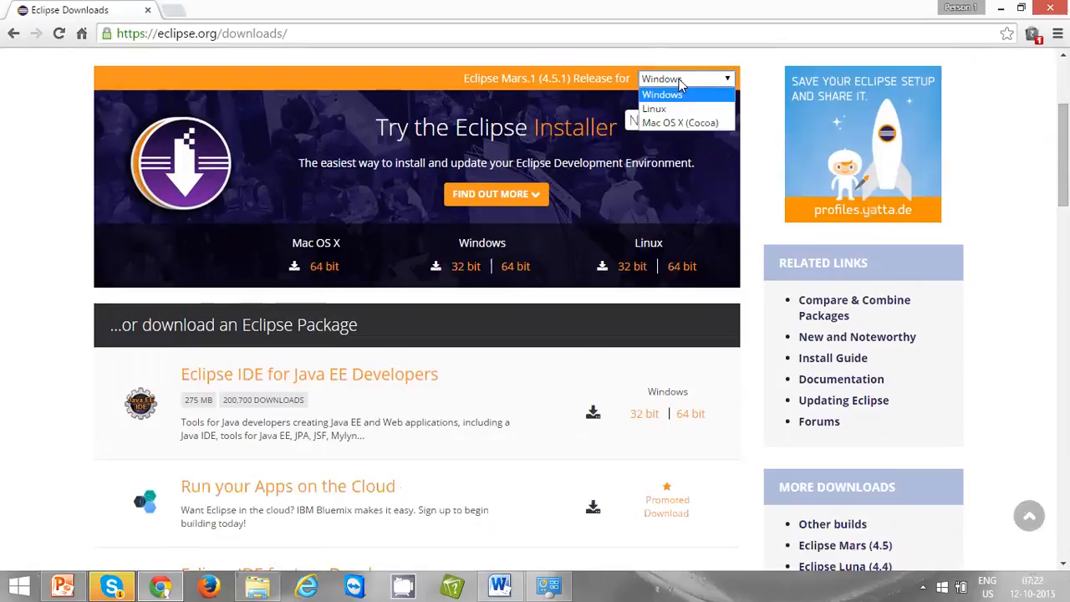
click(386, 69)
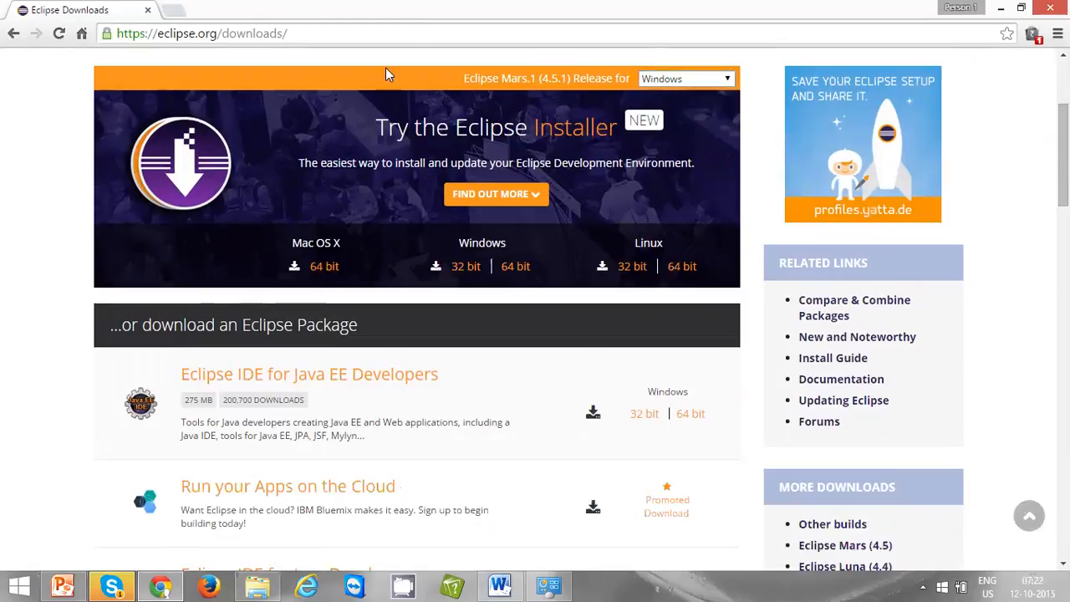
scroll(468, 487, down, 1)
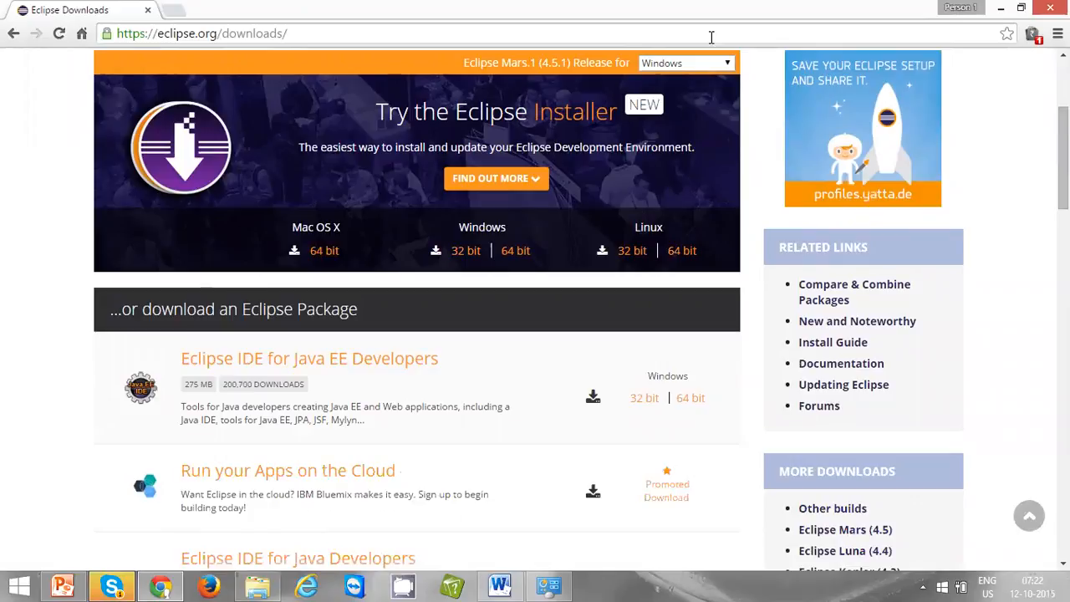
Switch the Eclipse release platform to Linux and to Mac OS X (Cocoa) to view their downloads.
click(701, 67)
click(693, 94)
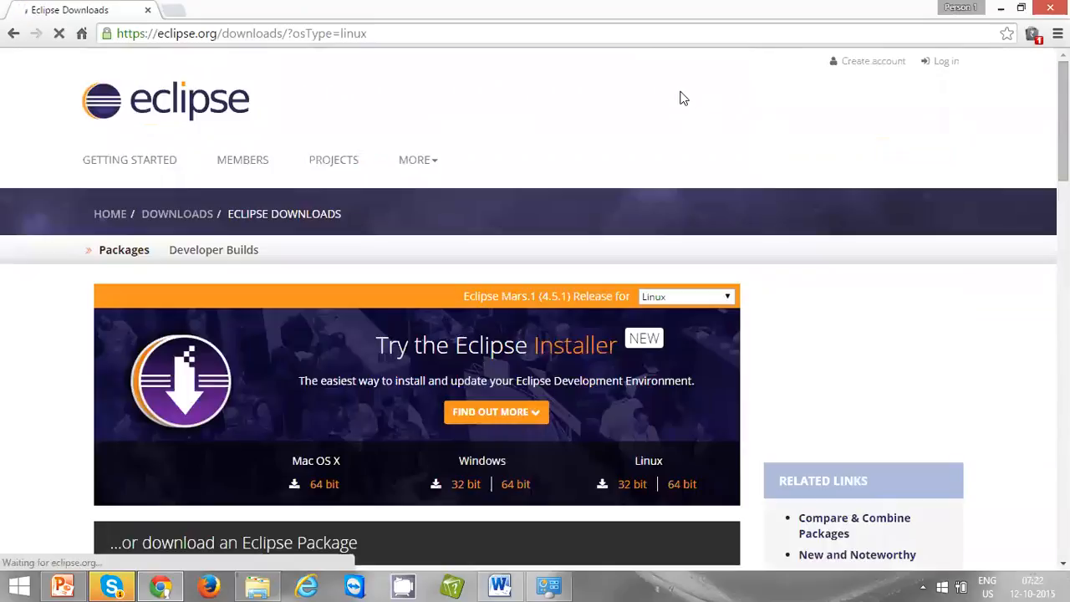
click(655, 299)
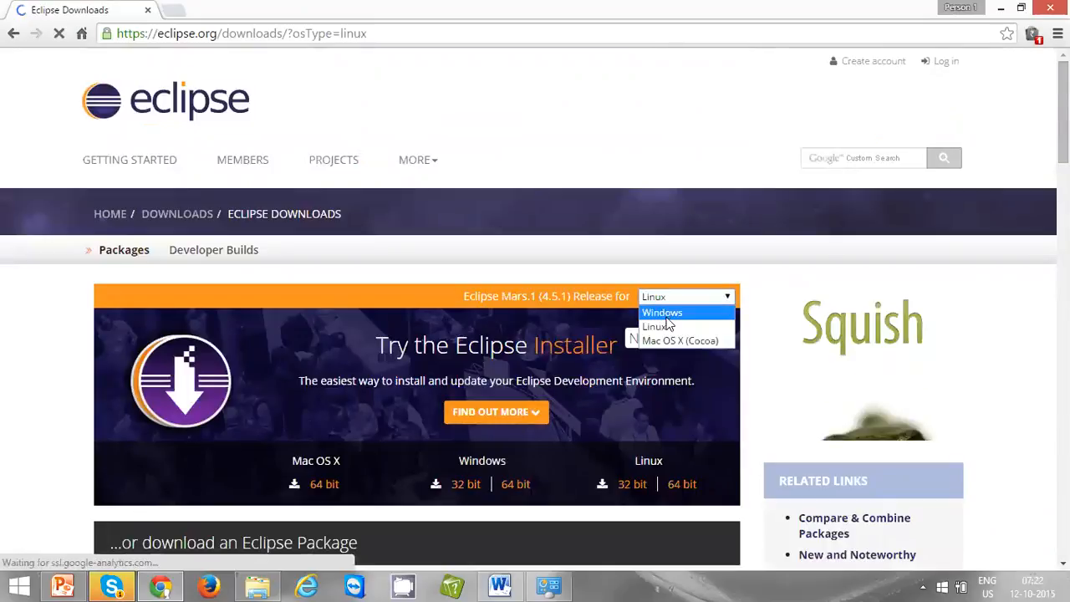
click(666, 341)
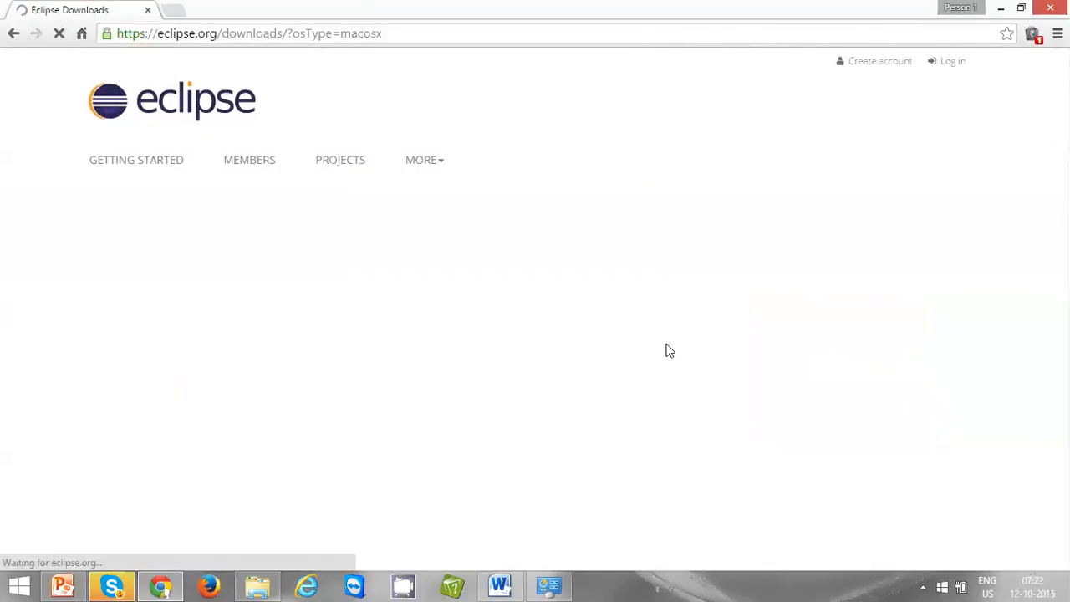
Set the Eclipse release platform to Windows.
scroll(711, 334, down, 1)
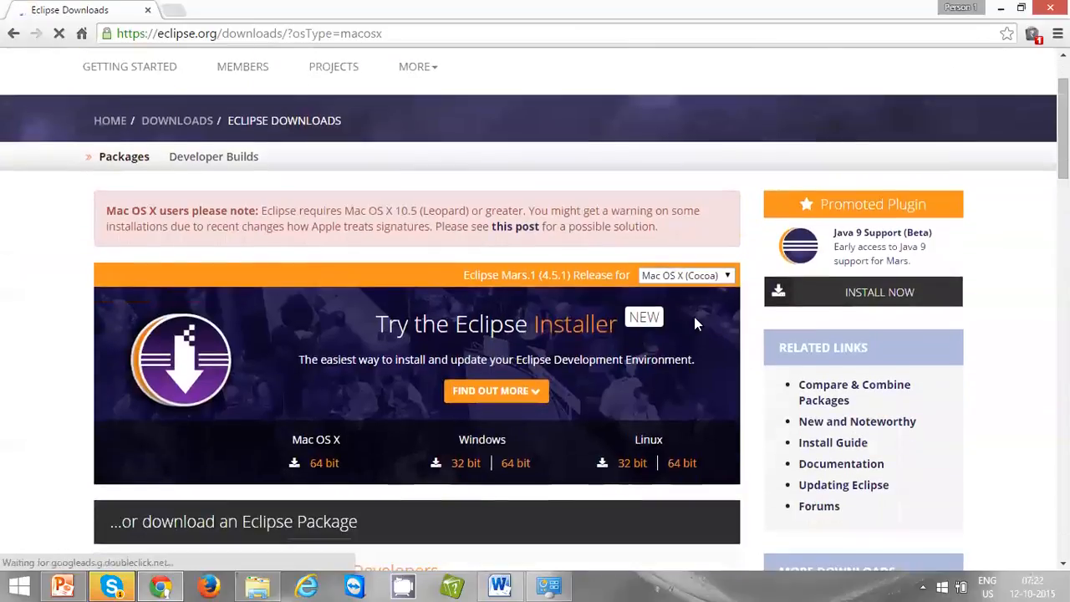
click(685, 277)
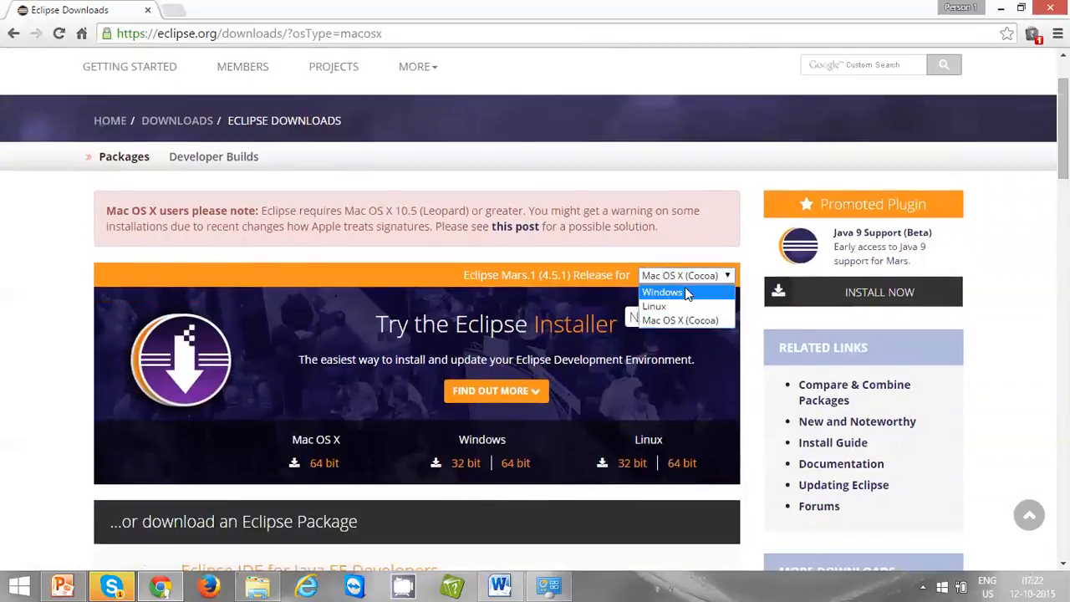
click(683, 288)
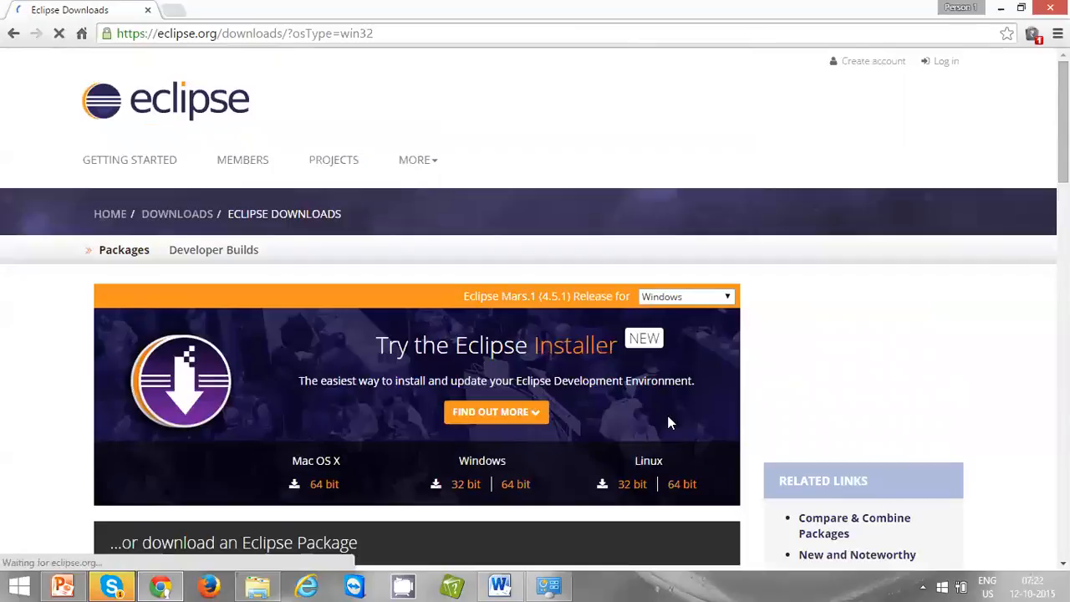
Look through the Eclipse packages and choose the Windows 64 bit download of Eclipse IDE for Java EE Developers.
scroll(669, 418, down, 3)
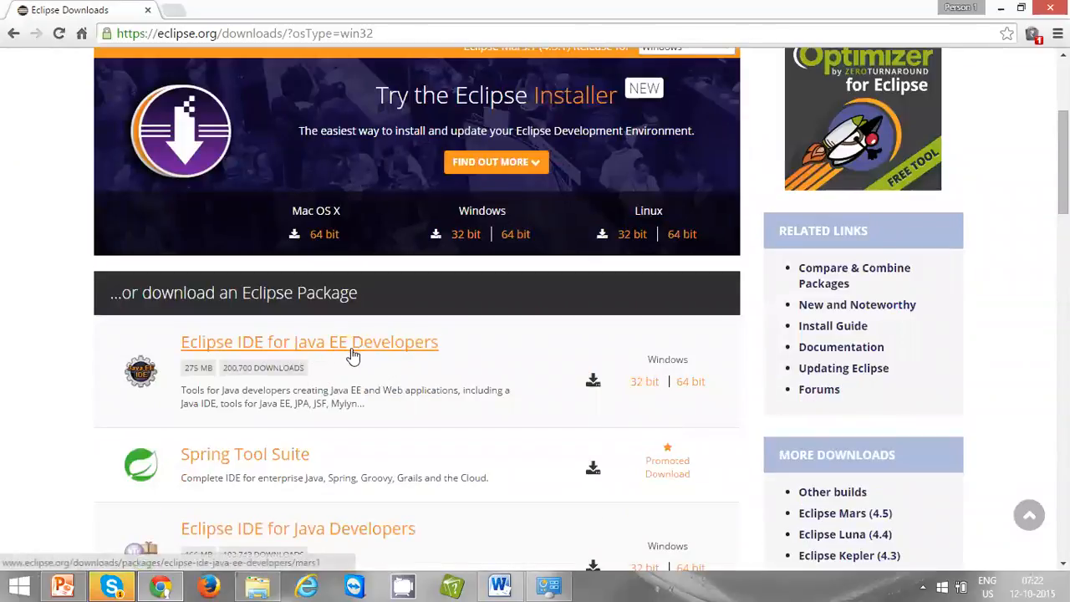
scroll(495, 423, down, 4)
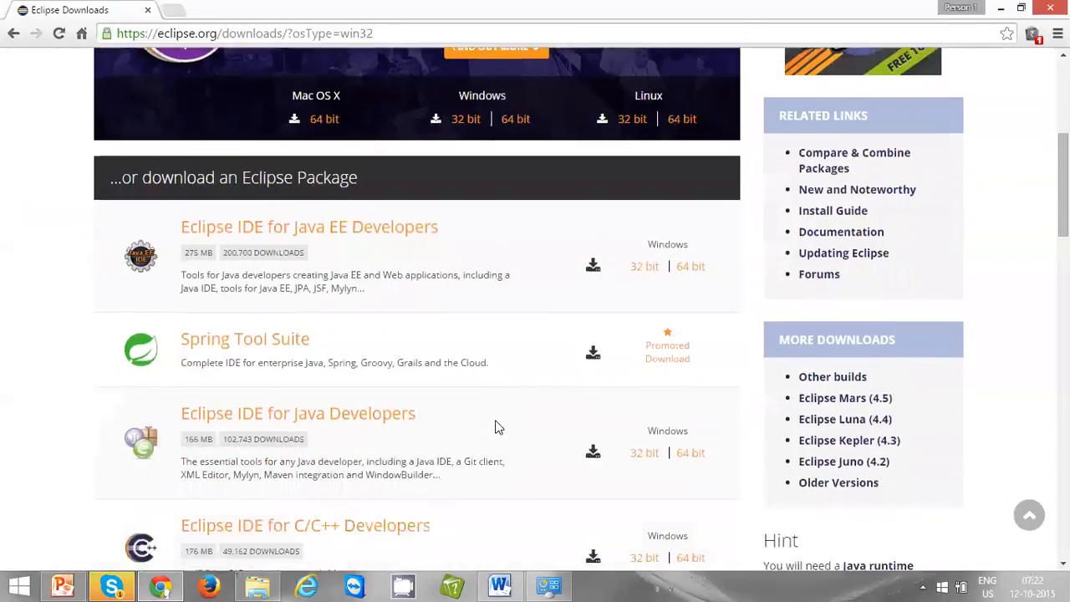
scroll(495, 427, up, 1)
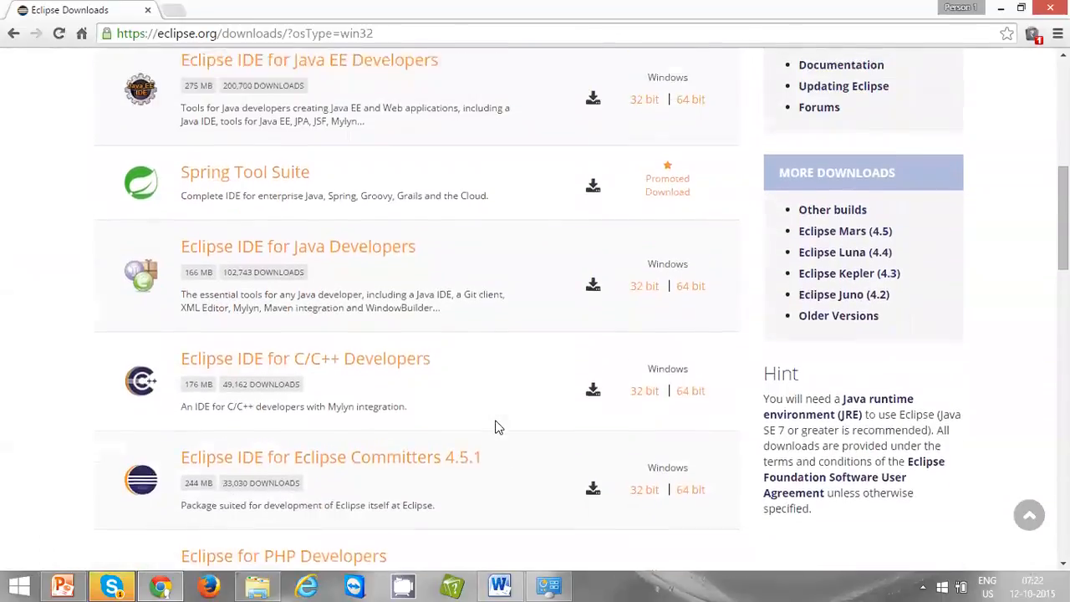
scroll(494, 428, down, 4)
scroll(495, 428, up, 4)
scroll(495, 422, up, 4)
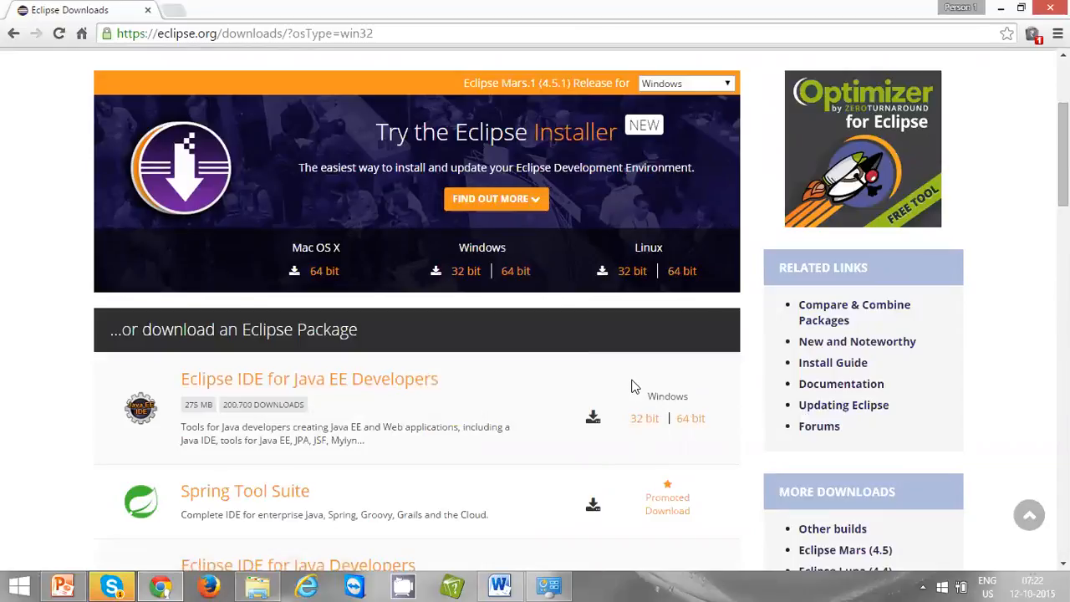
click(687, 422)
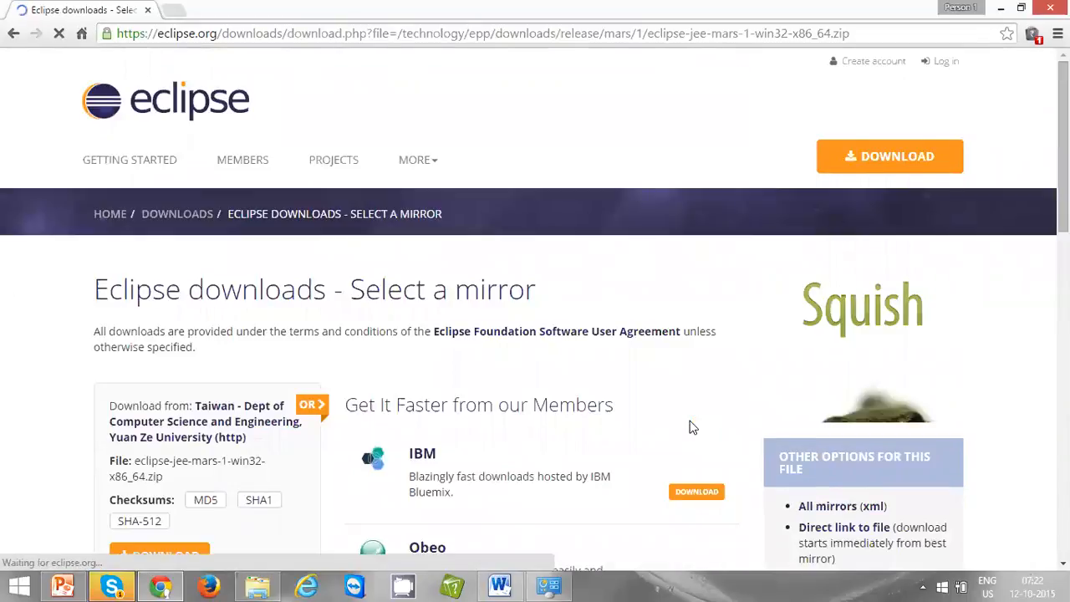
Start downloading eclipse-jee-mars-1-win32-x86_64.zip from the suggested Yuan Ze University mirror in Taiwan.
scroll(613, 405, down, 2)
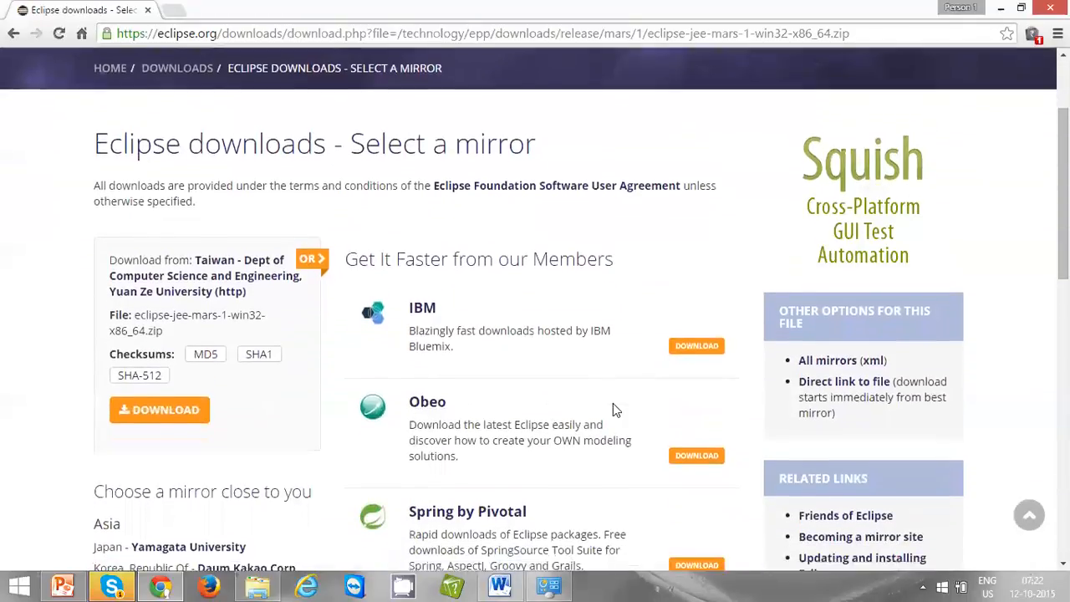
scroll(613, 410, down, 1)
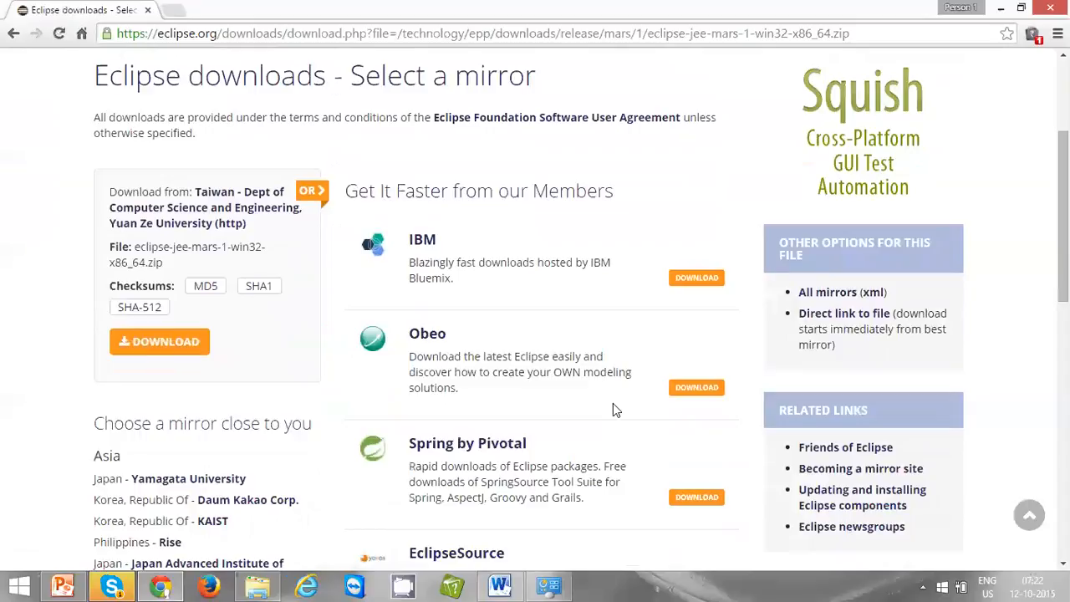
scroll(613, 410, down, 1)
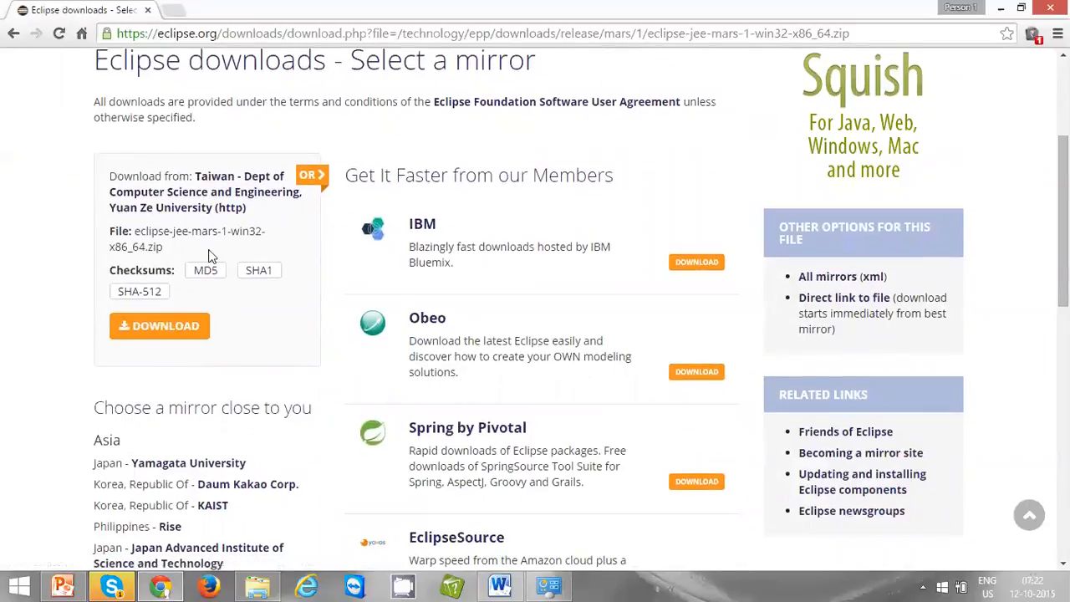
click(167, 331)
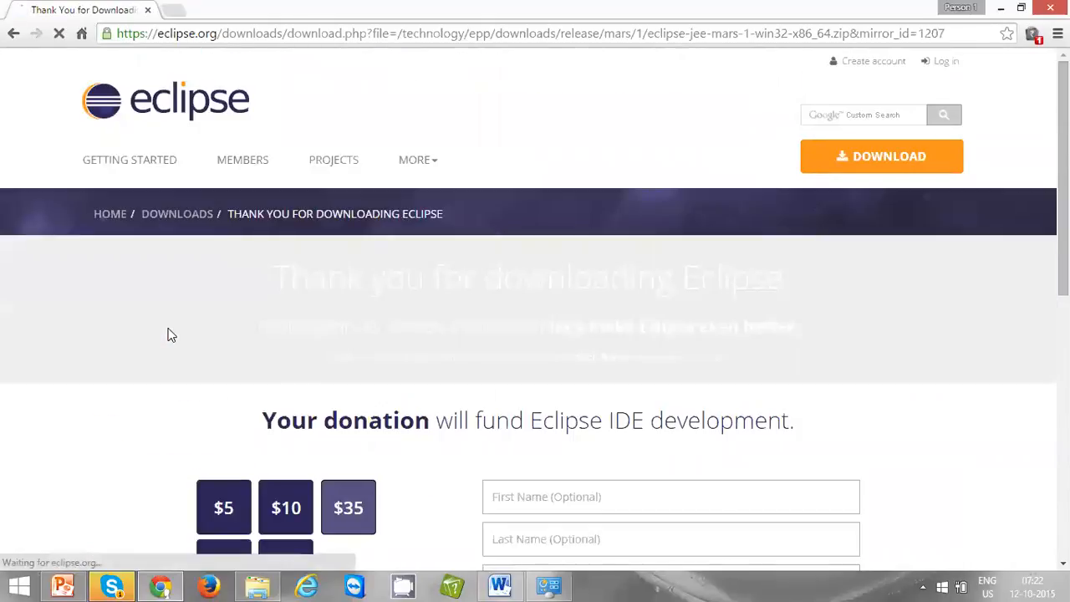
scroll(306, 396, down, 1)
scroll(306, 396, down, 1)
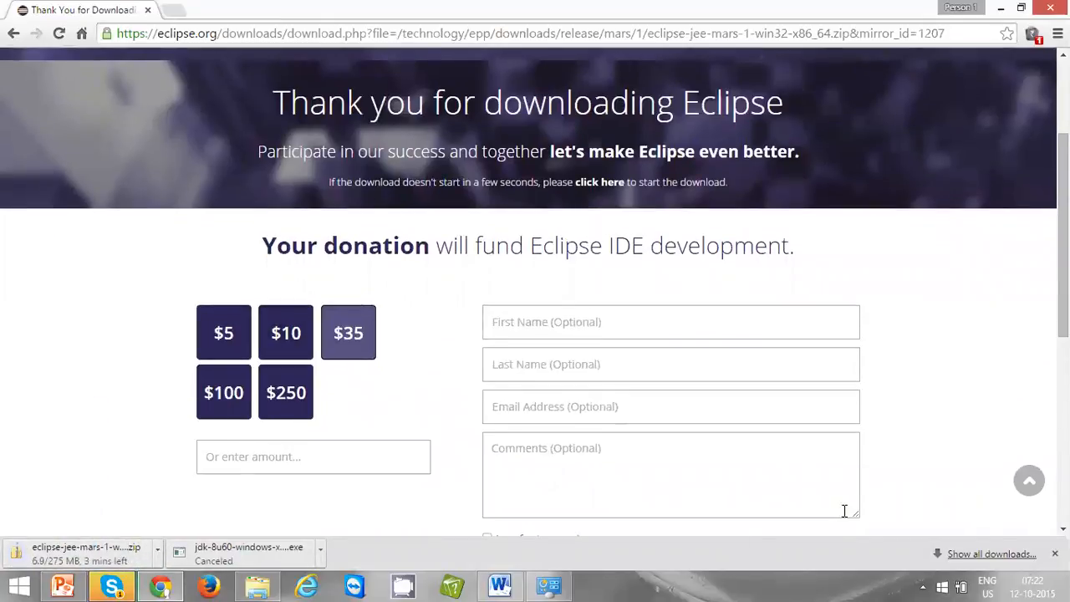
Show all browser downloads and cancel the running eclipse-jee-mars-1-win32-x86_64.zip download.
click(969, 555)
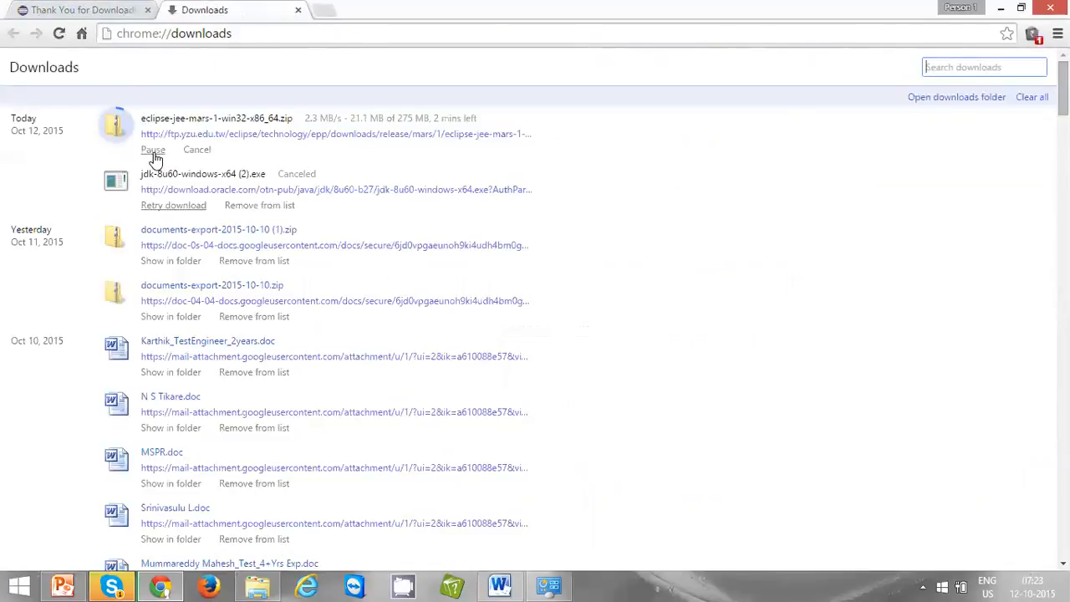
click(153, 151)
click(201, 154)
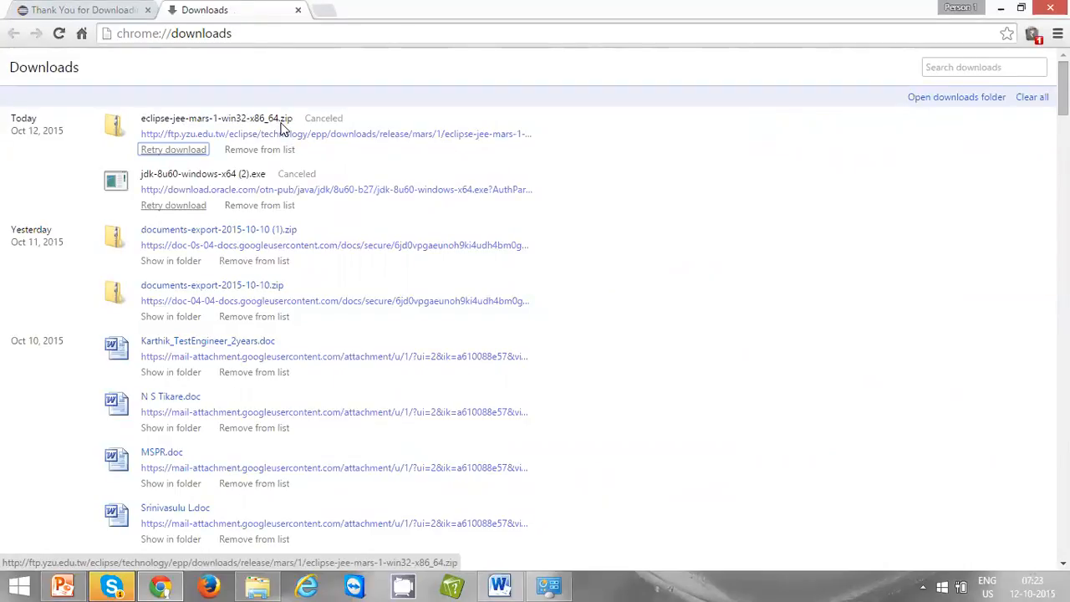
Switch to File Explorer and look through the Entertainement (F:) drive and the Work folder on G: for an Eclipse archive.
mouse_move(262, 582)
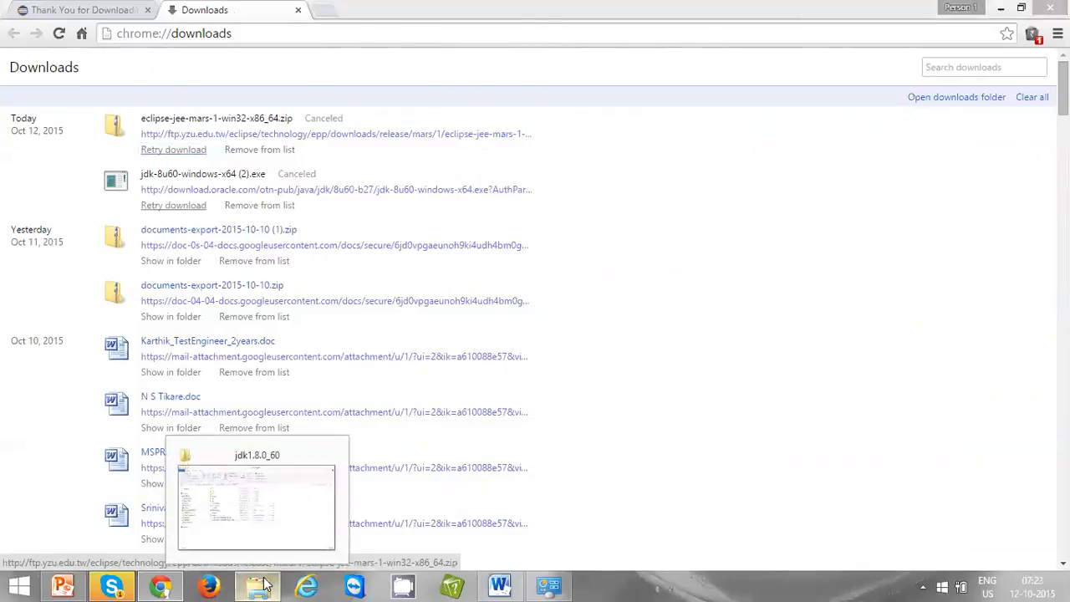
click(261, 582)
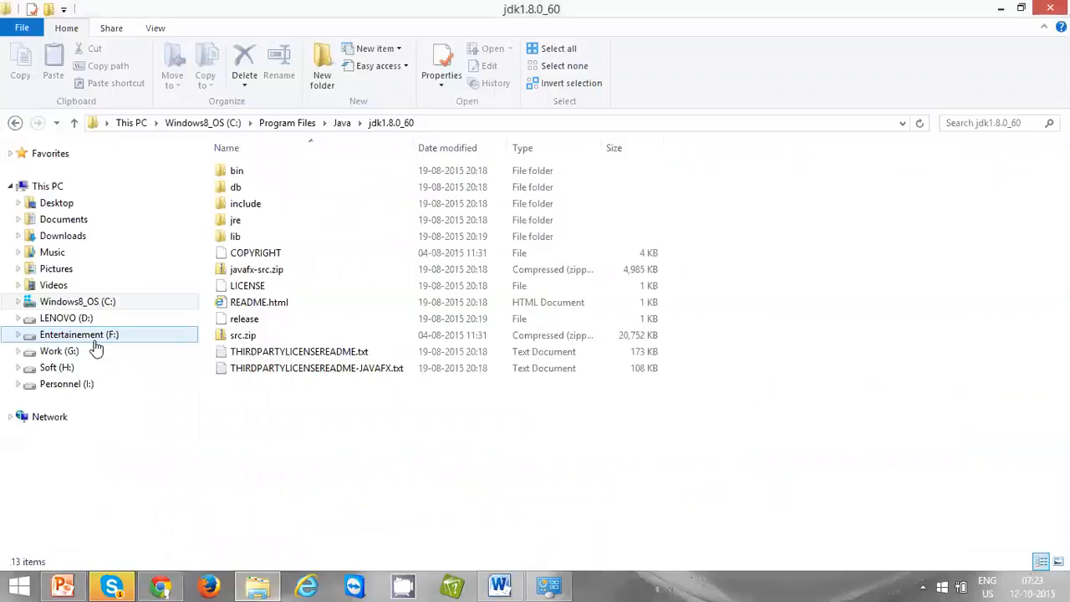
click(96, 349)
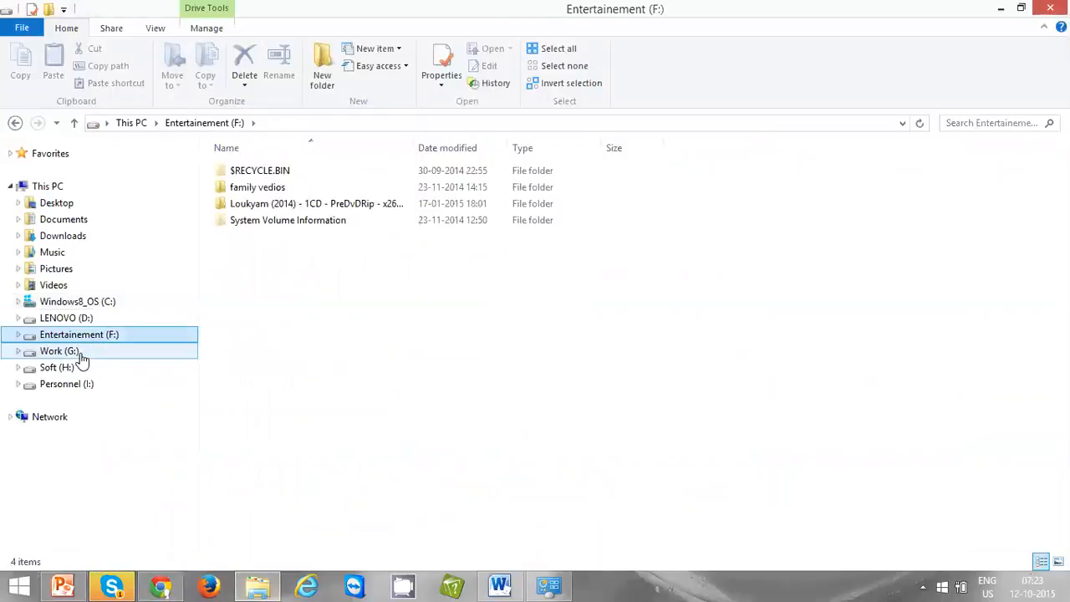
click(79, 356)
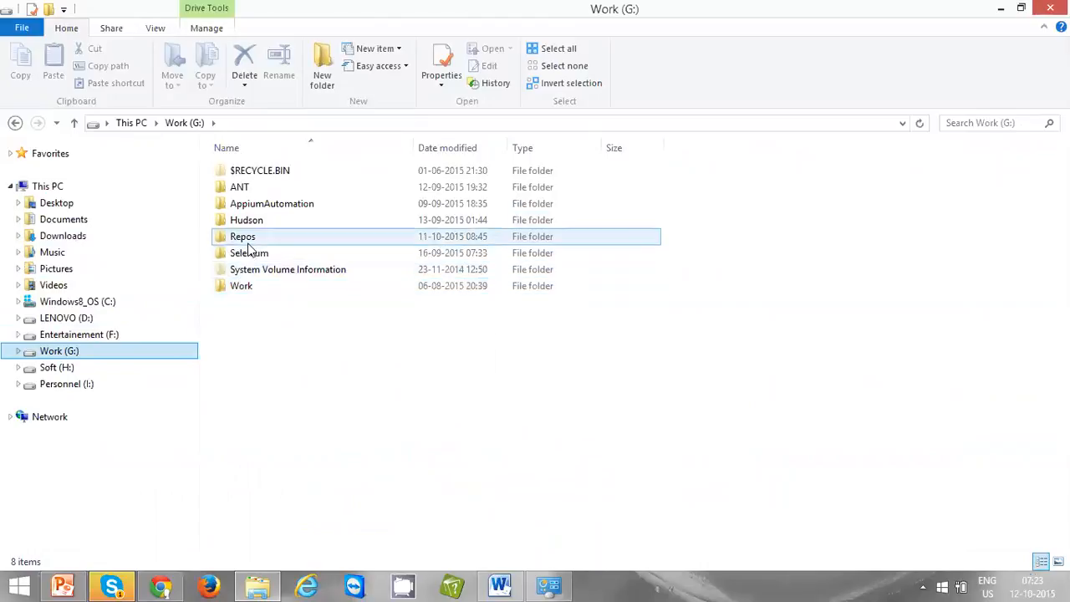
double_click(241, 286)
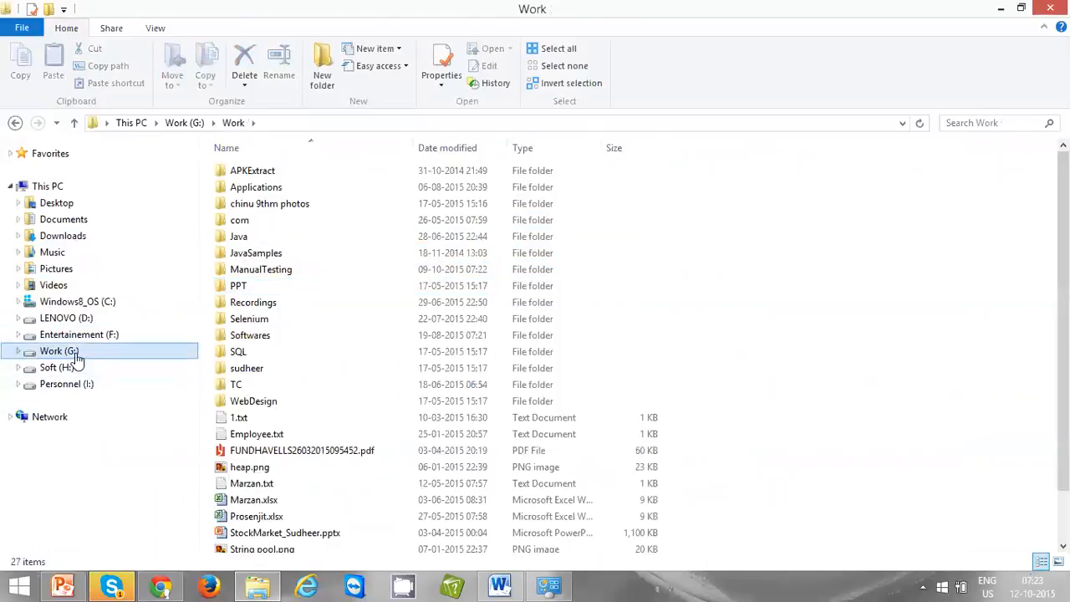
Open the Selenium\Zips folder on the Work (G:) drive and locate eclipse-java-luna-SR2-win32-x86_64.zip.
click(75, 355)
double_click(253, 254)
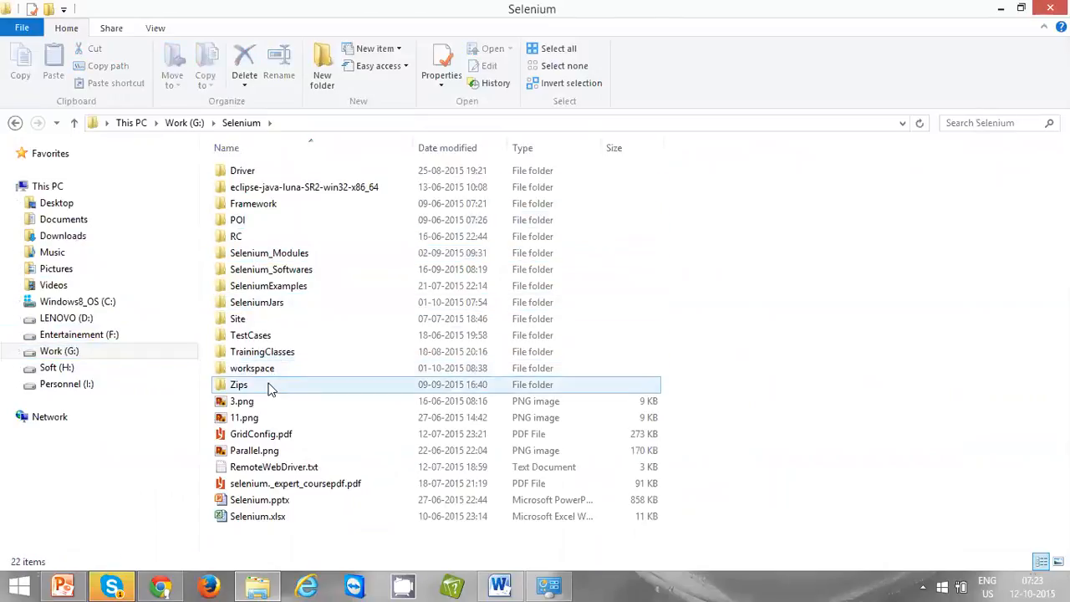
double_click(238, 385)
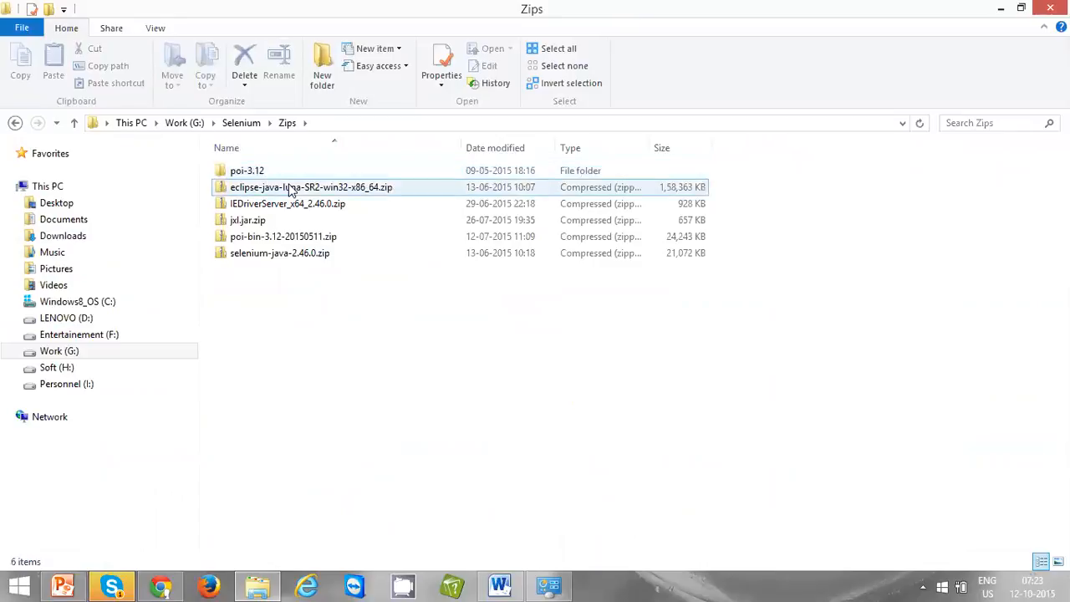
click(241, 255)
click(299, 205)
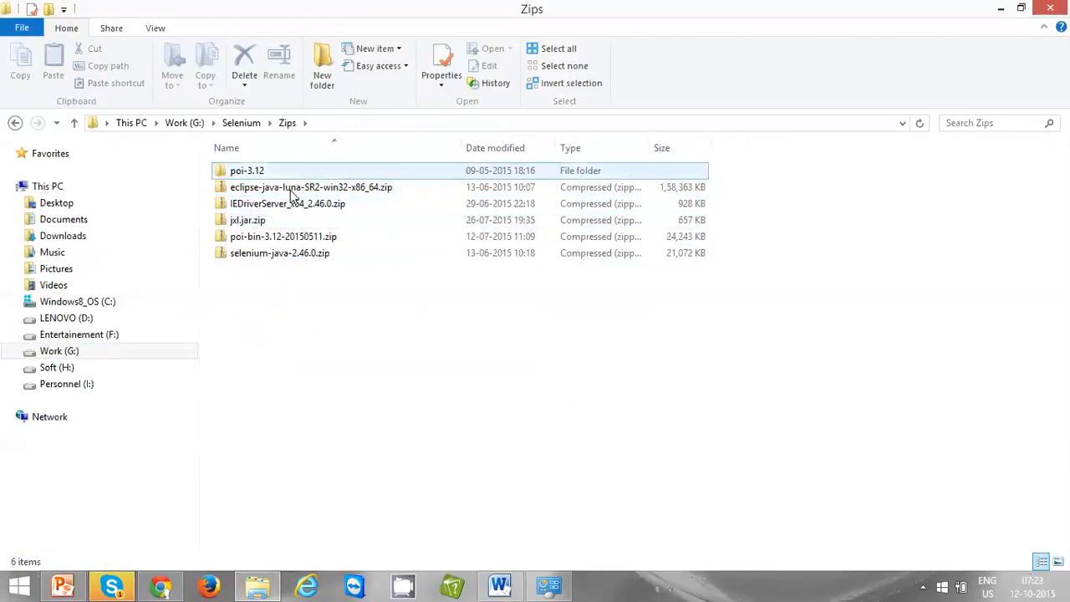
click(294, 195)
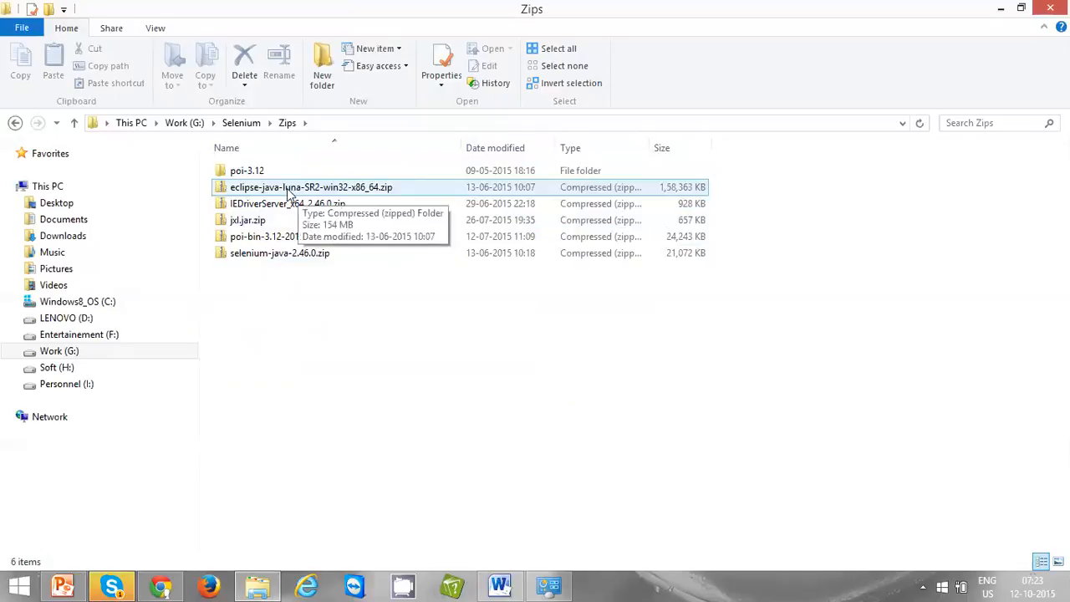
Open the eclipse folder inside Selenium\eclipse-java-luna-SR2-win32-x86_64 on the Work (G:) drive and select eclipse.exe.
click(241, 123)
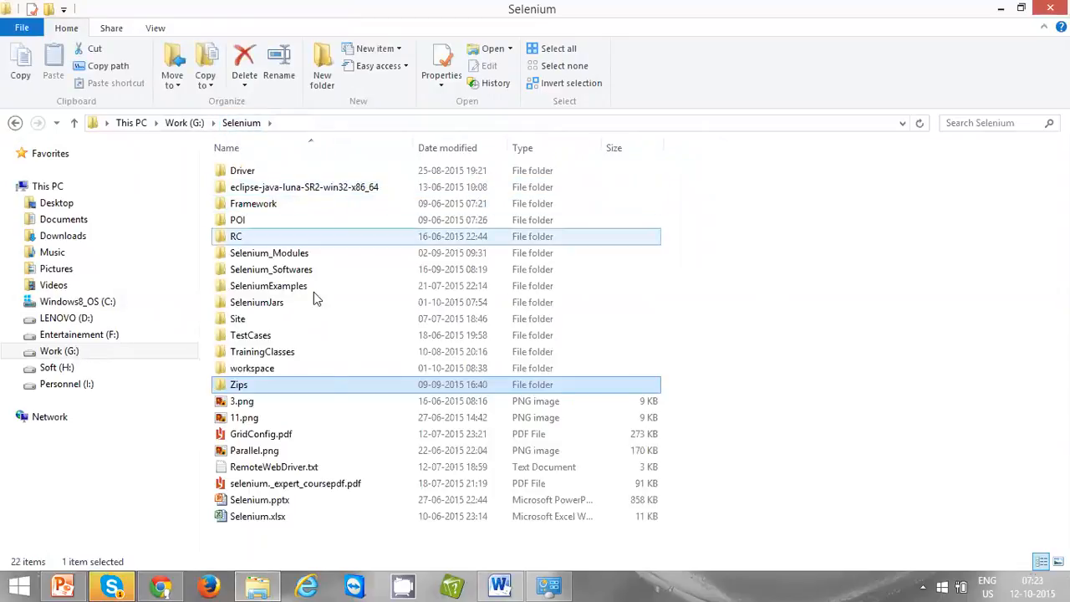
double_click(317, 191)
double_click(243, 172)
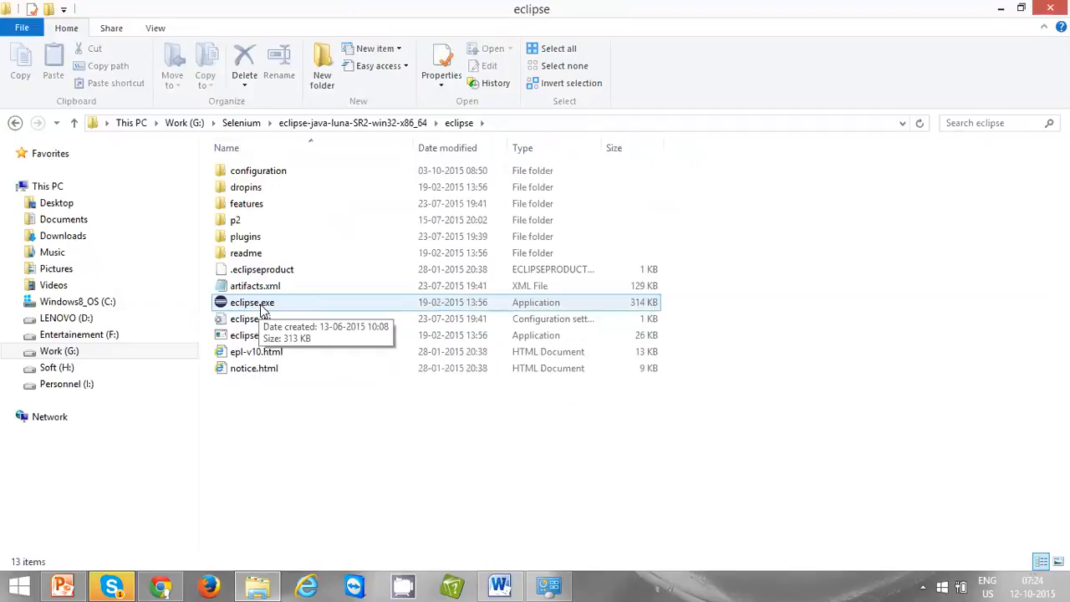
click(262, 310)
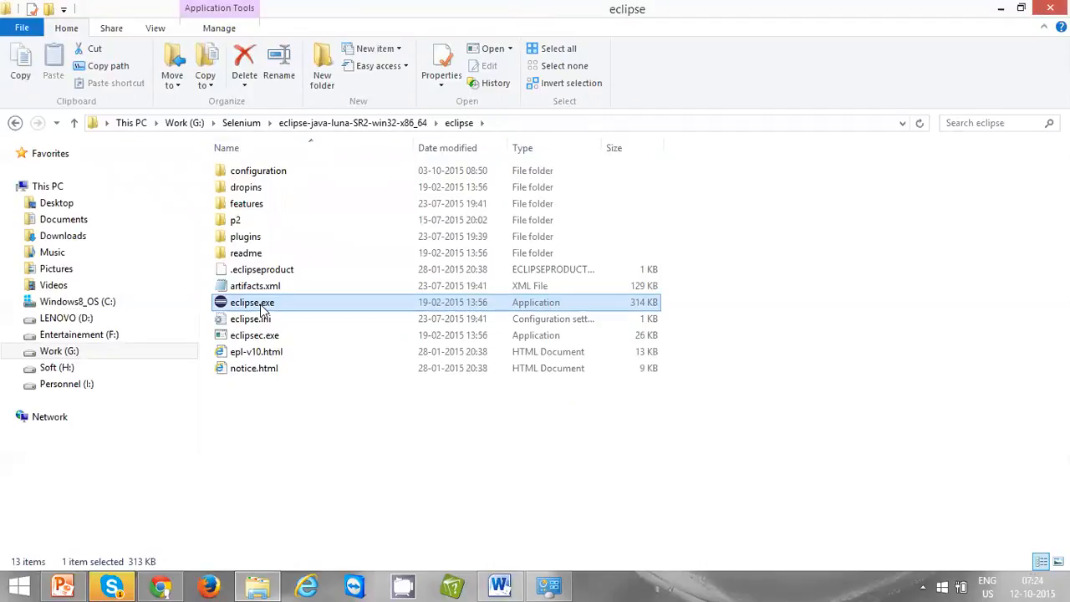
Minimize all the open windows to show the desktop.
click(999, 12)
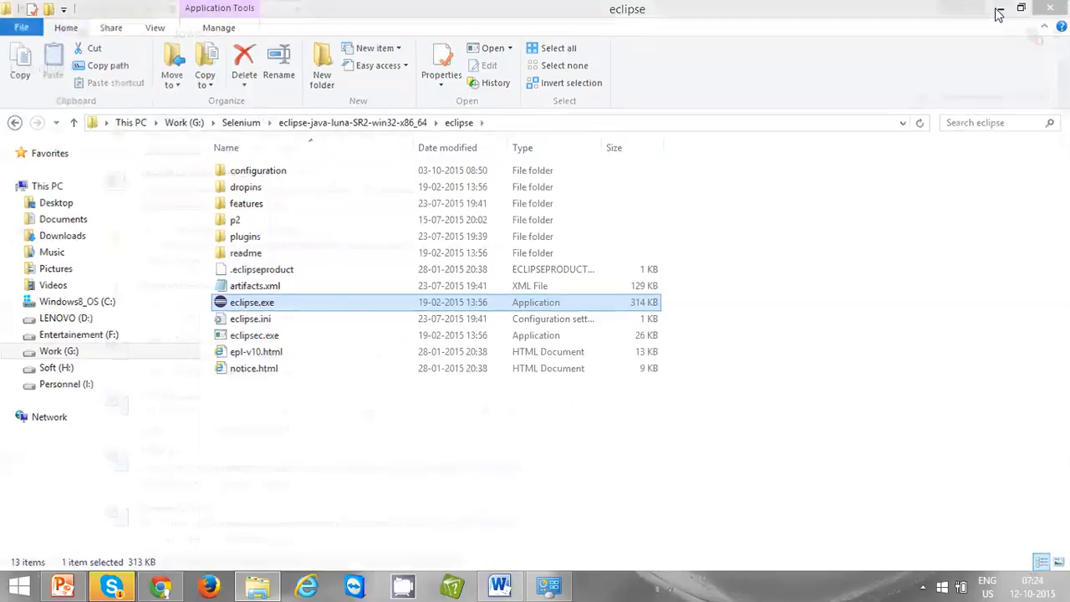
click(999, 12)
click(997, 12)
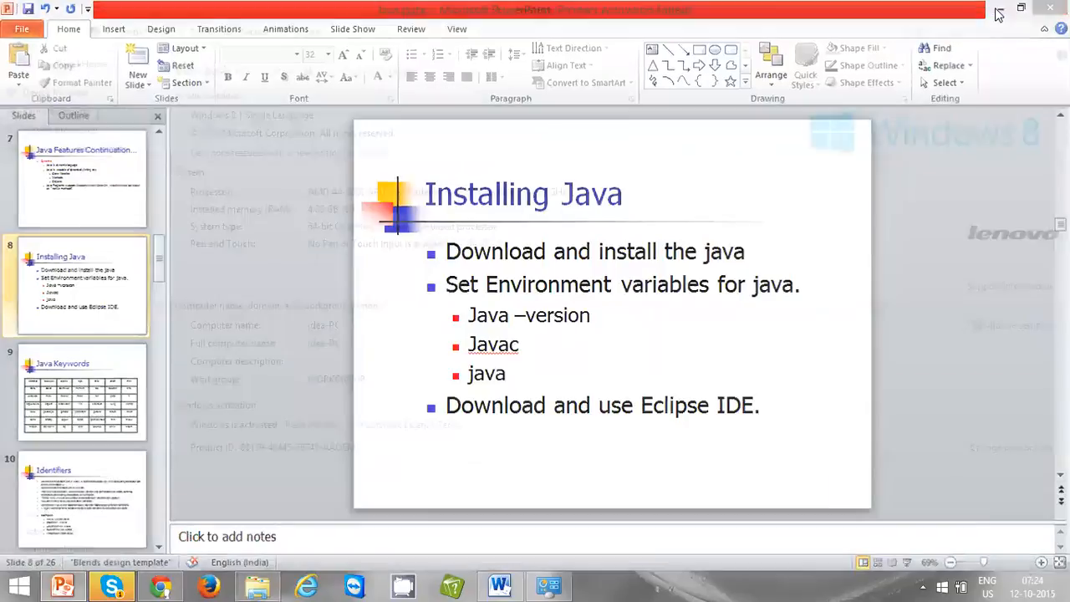
click(999, 12)
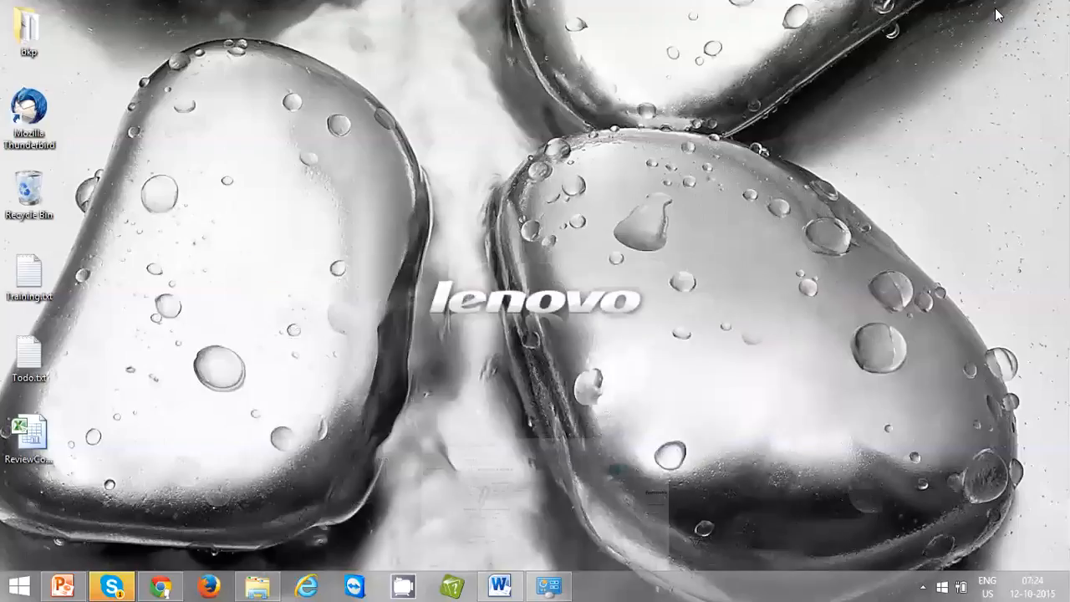
Return to the eclipse folder in File Explorer, launch eclipse.exe and check the G:\Selenium\workspace path in the Workspace Launcher.
click(257, 585)
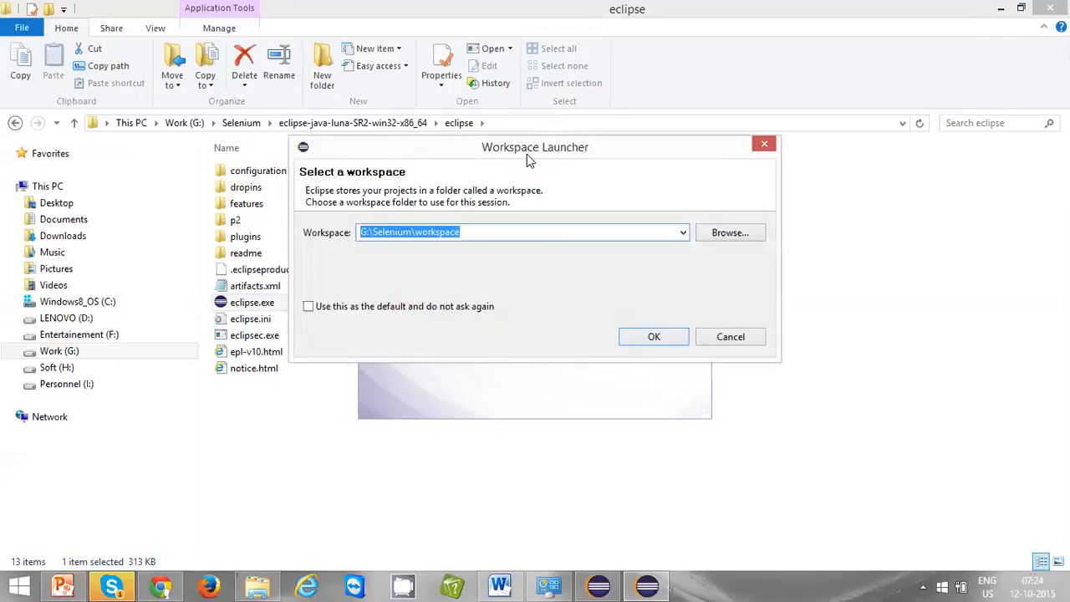
drag(527, 158, 589, 193)
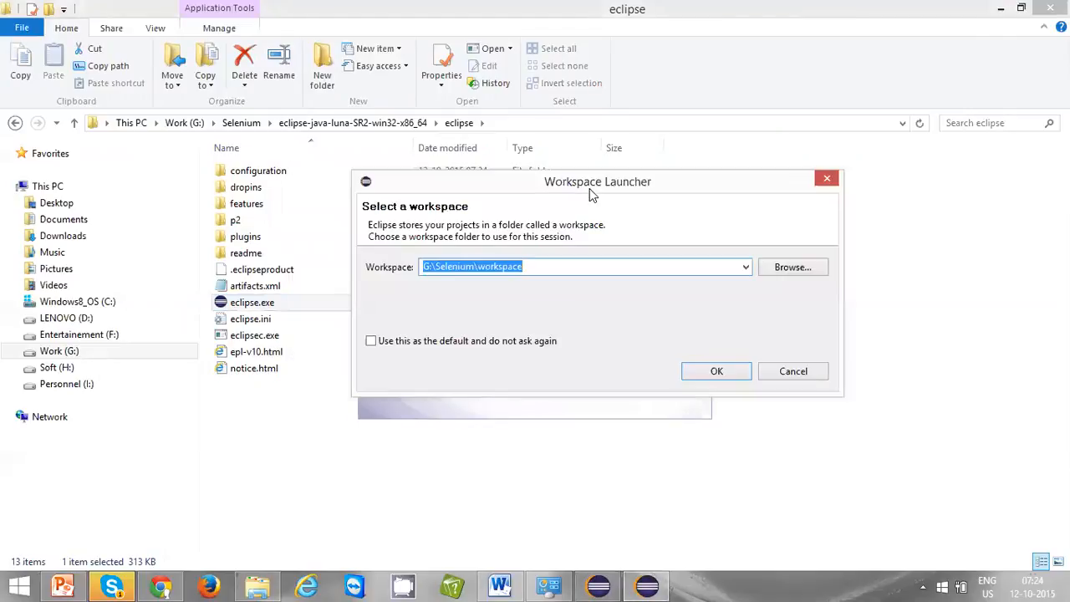
double_click(468, 265)
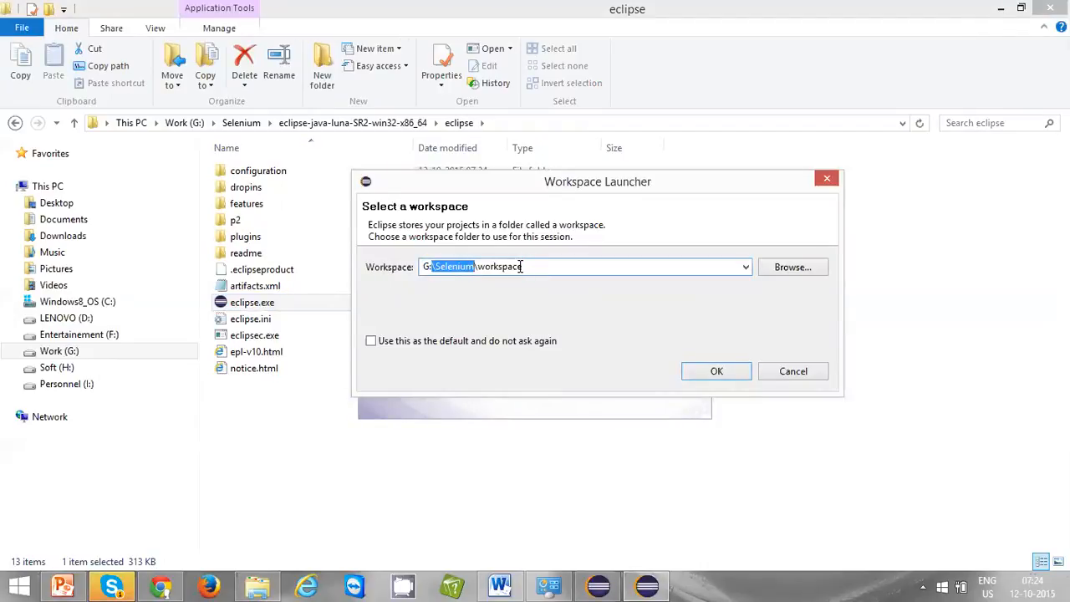
drag(529, 266, 409, 276)
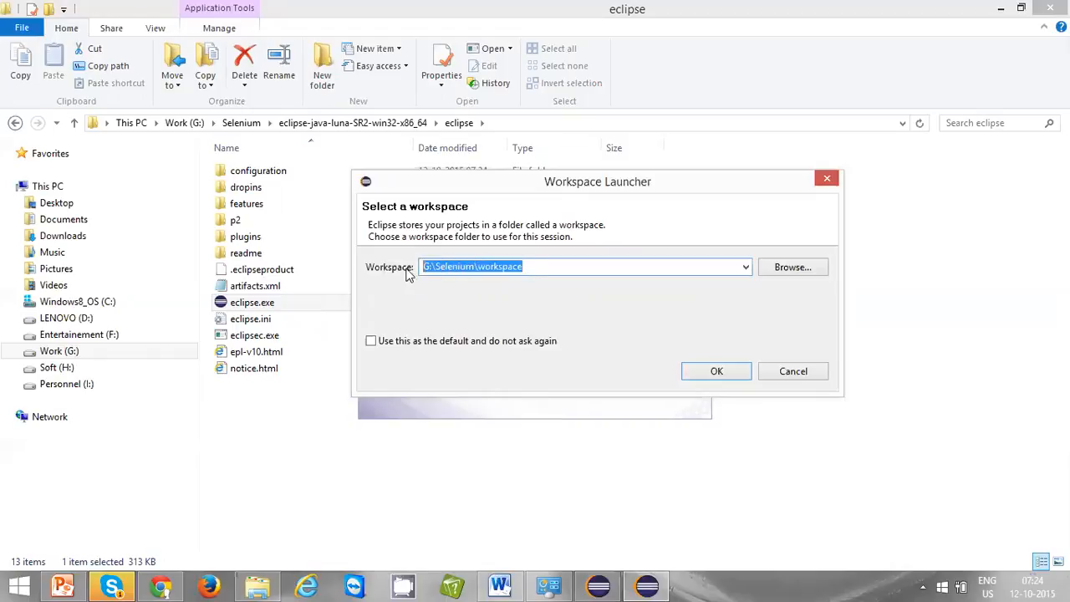
double_click(451, 266)
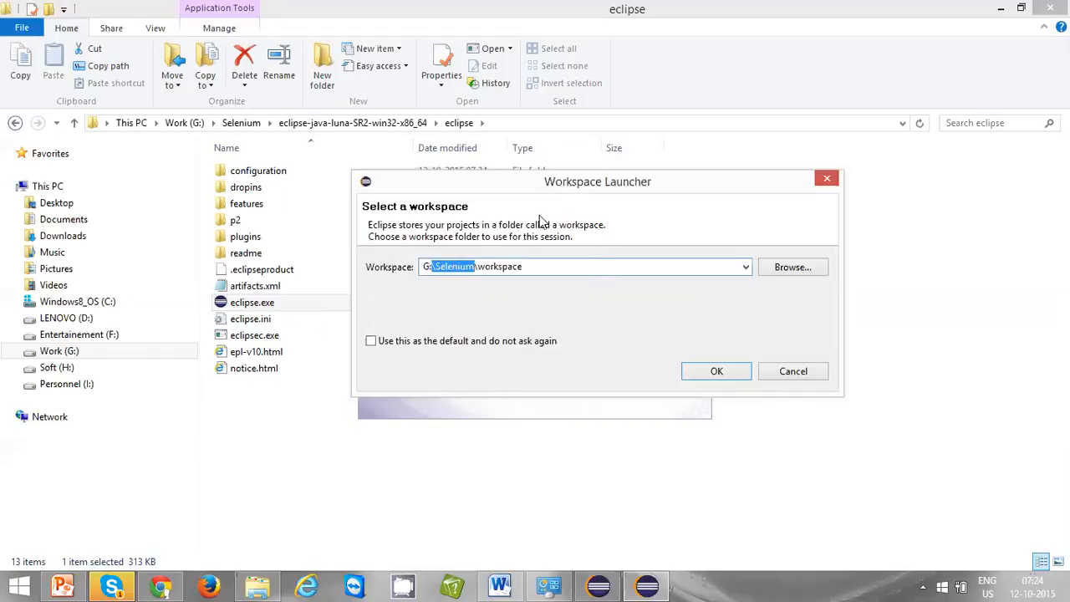
Start Eclipse with G:\Selenium\workspace as the default workspace, without asking again, and minimize the eclipse folder window.
click(370, 342)
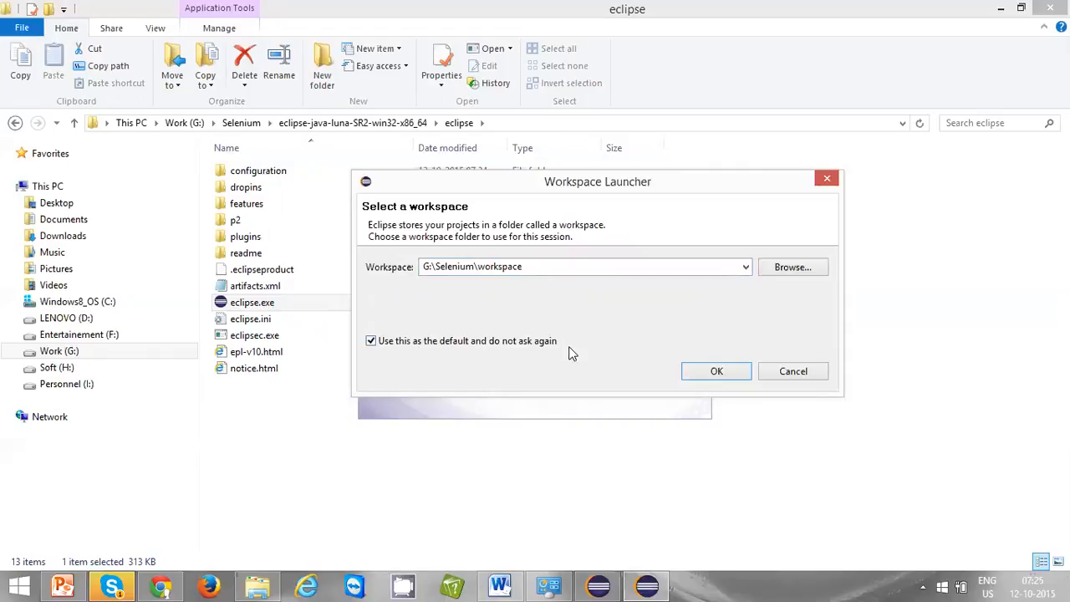
triple_click(550, 269)
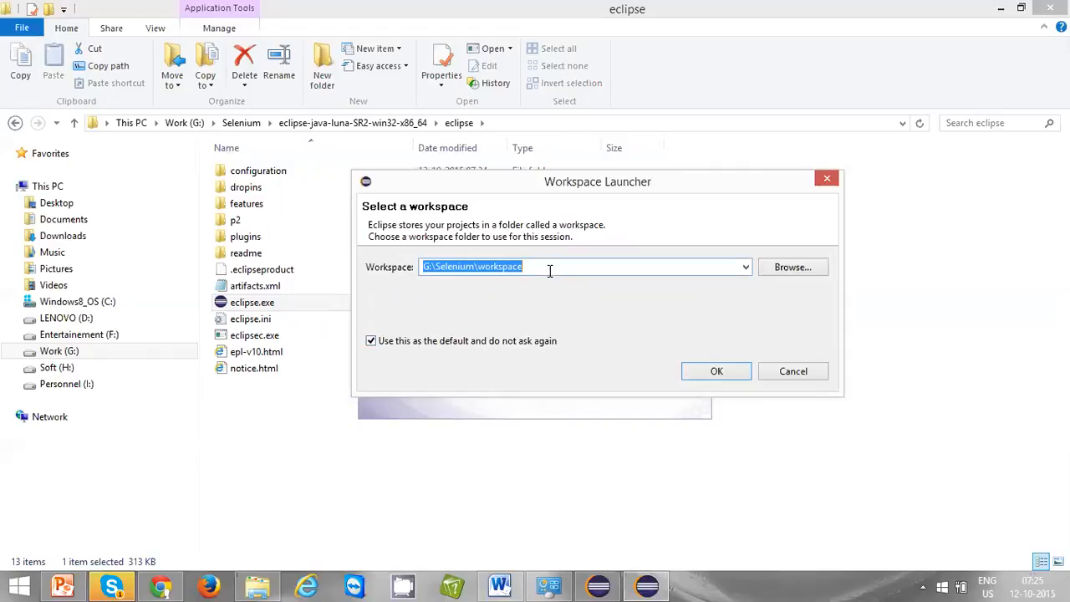
click(708, 373)
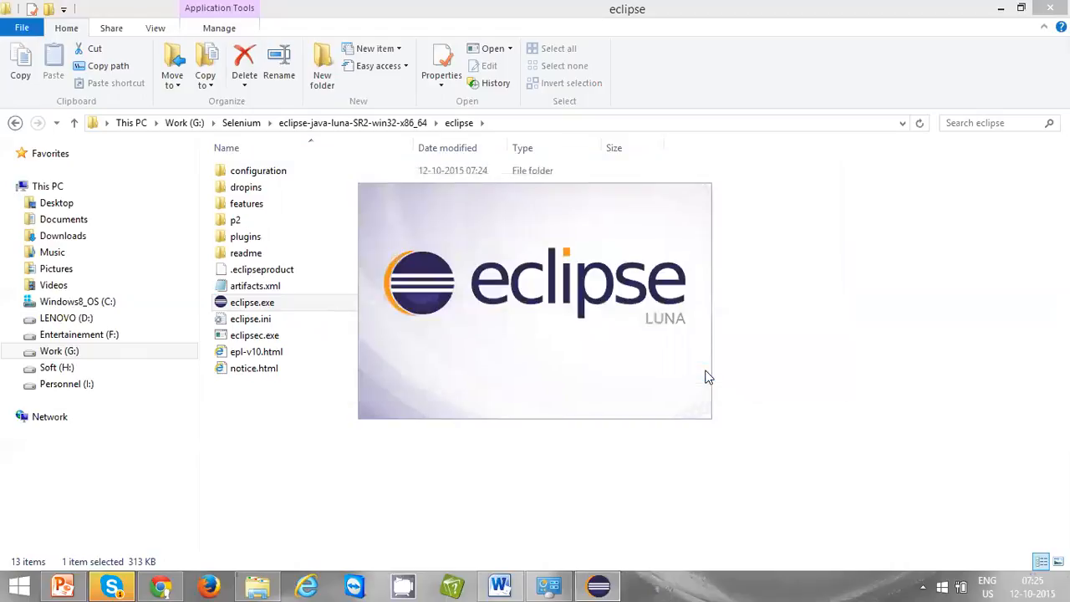
click(805, 377)
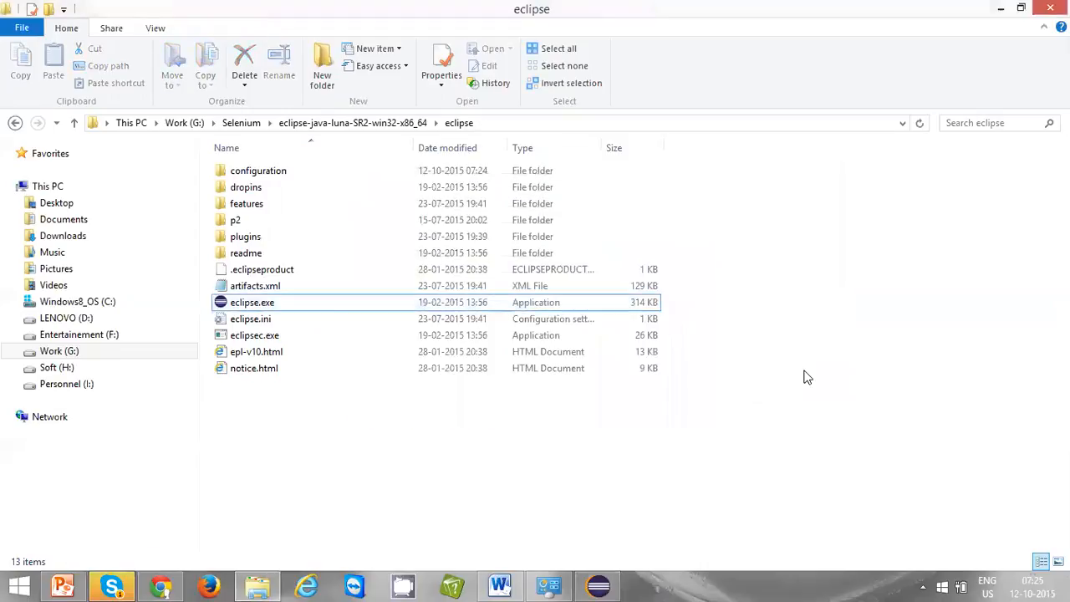
click(1000, 8)
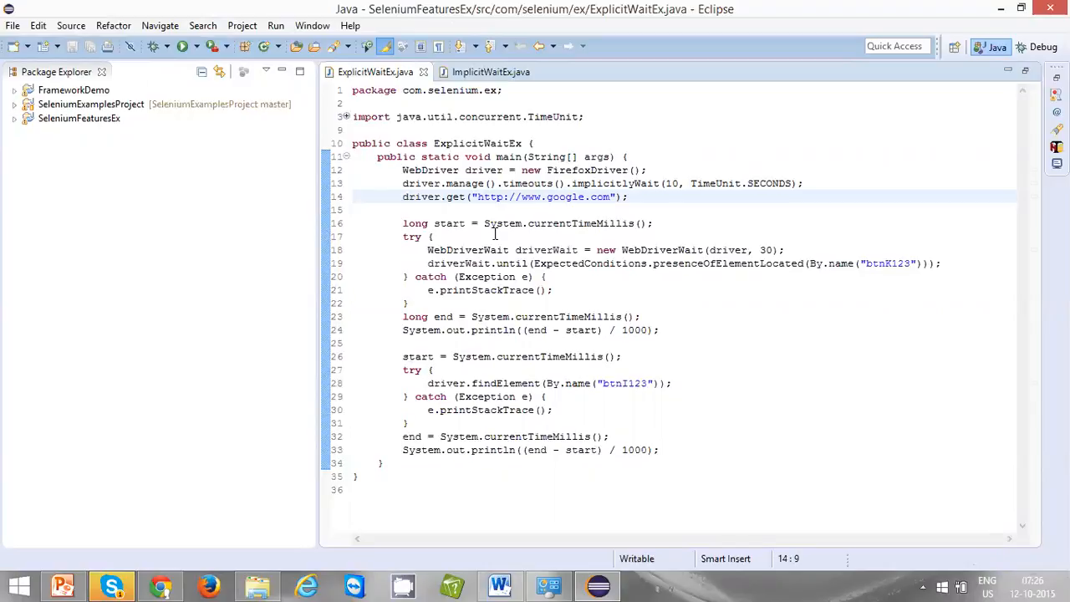
Close the ExplicitWaitEx.java and ImplicitWaitEx.java editors and exit Eclipse.
click(424, 74)
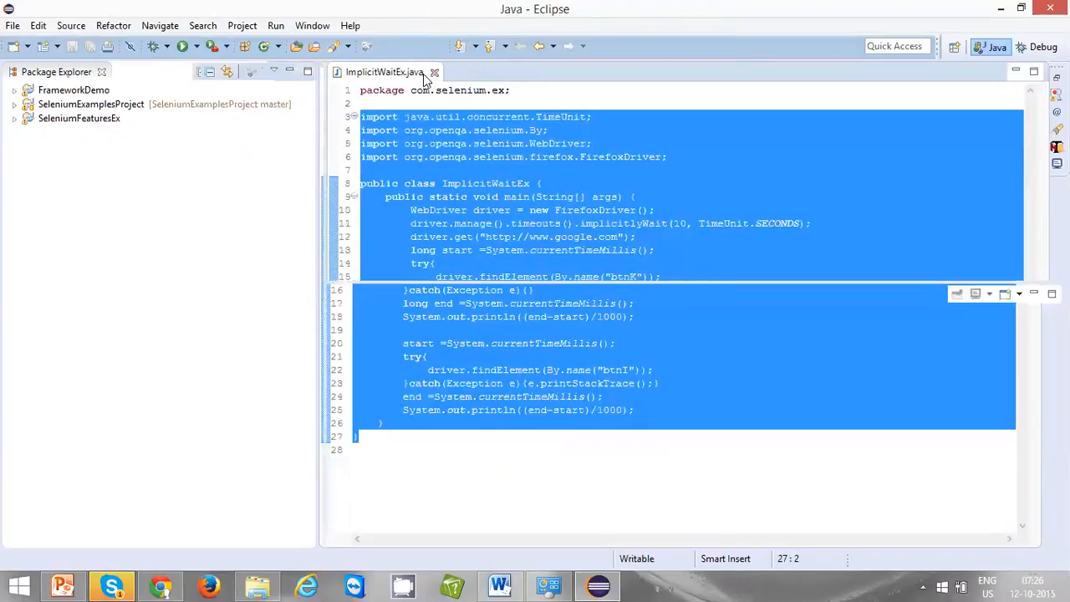
click(423, 73)
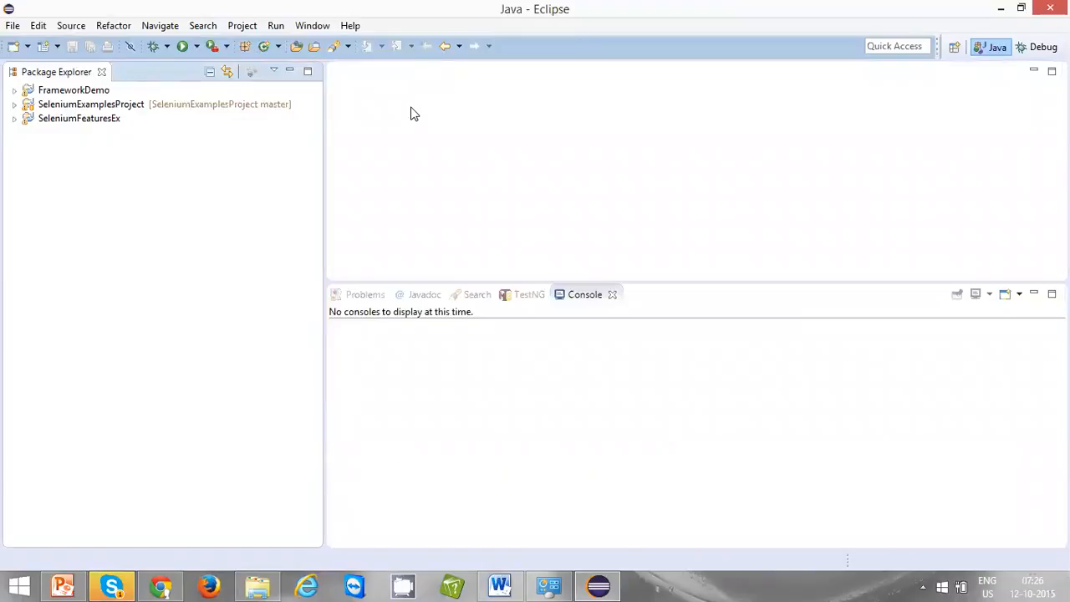
click(13, 28)
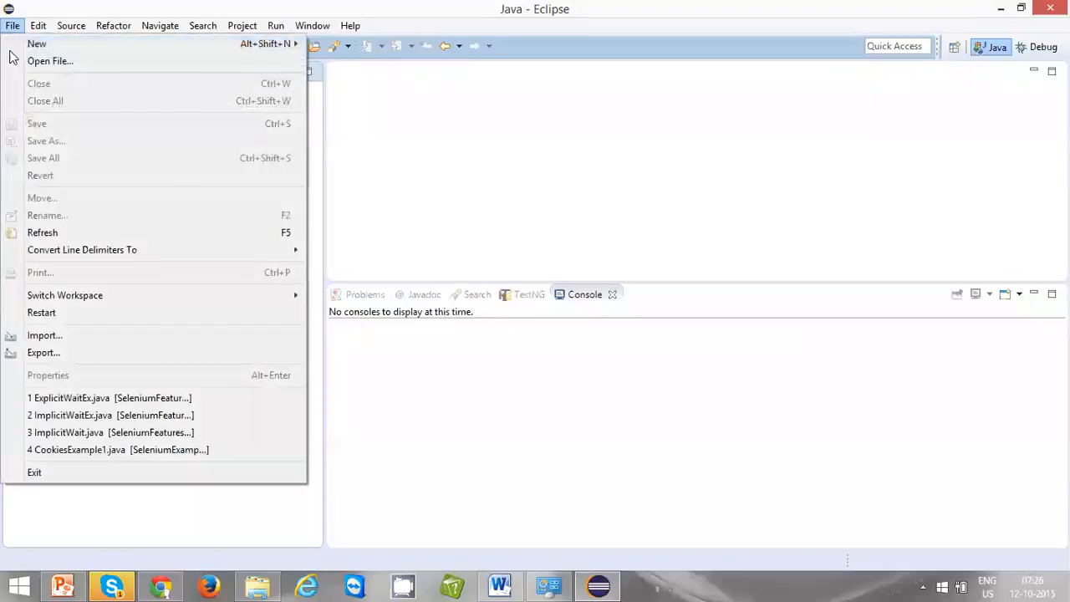
click(35, 473)
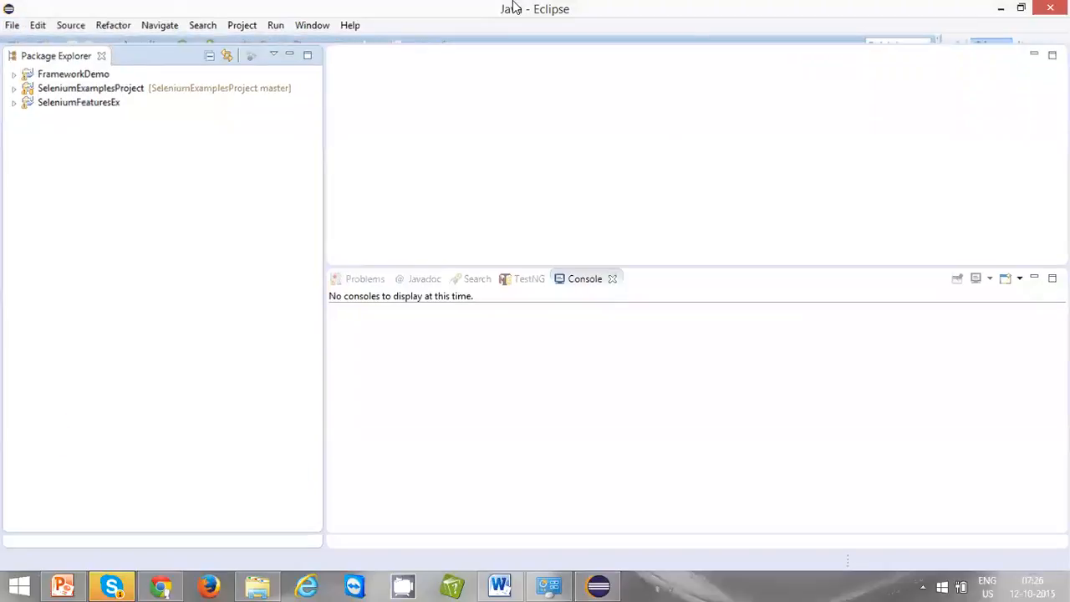